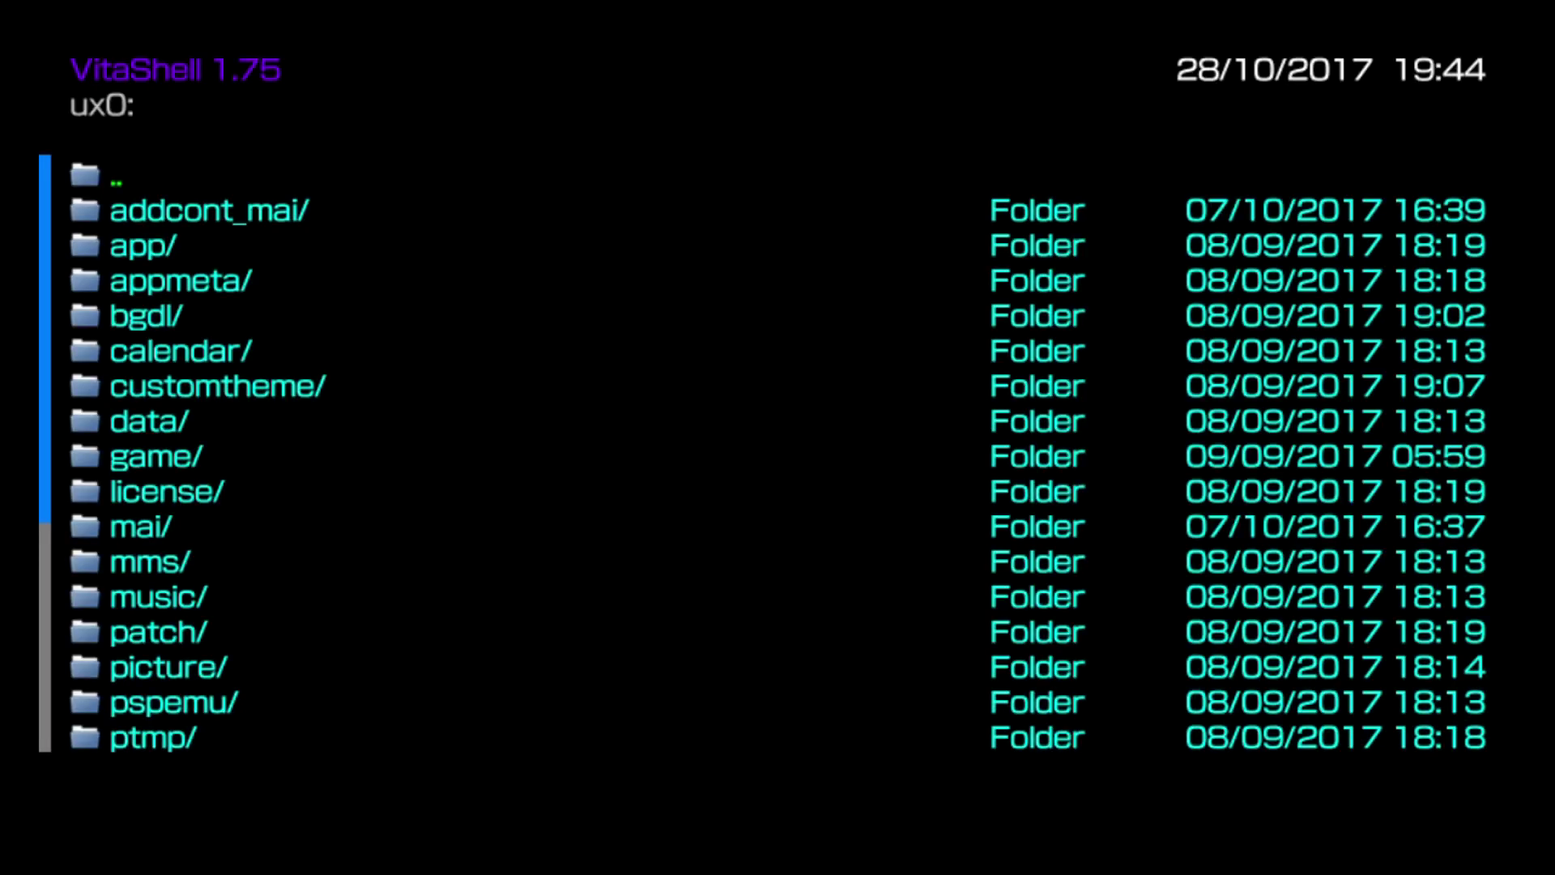
Start VitaShell's FTP server so FileZilla can connect at 192.168.1.167:1337
key(shift)
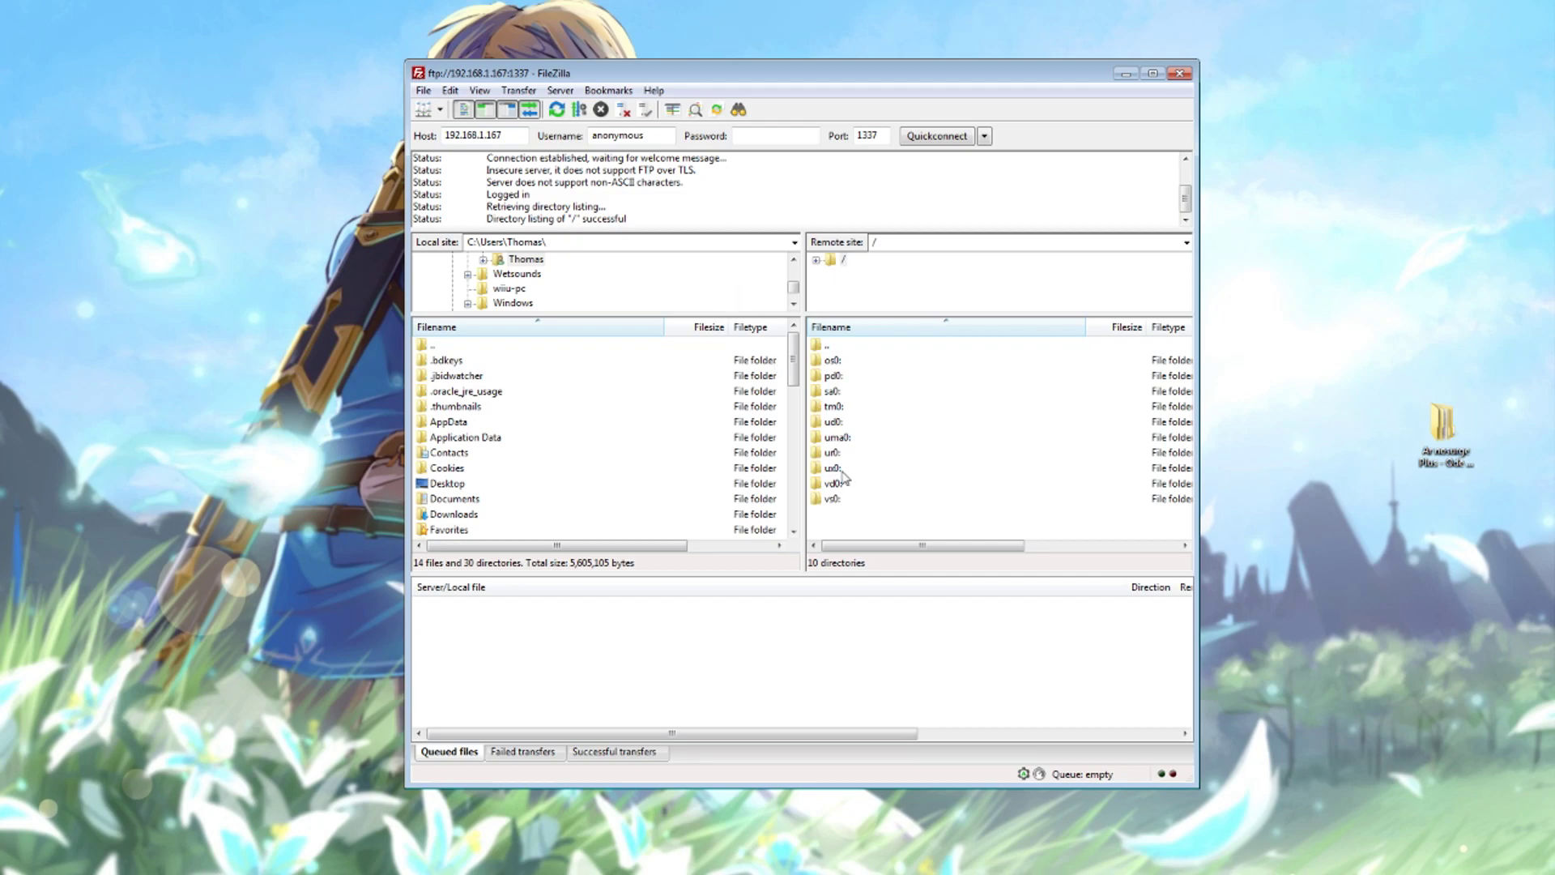
In FileZilla's remote pane, open the ur0: drive and then its tai folder
click(845, 455)
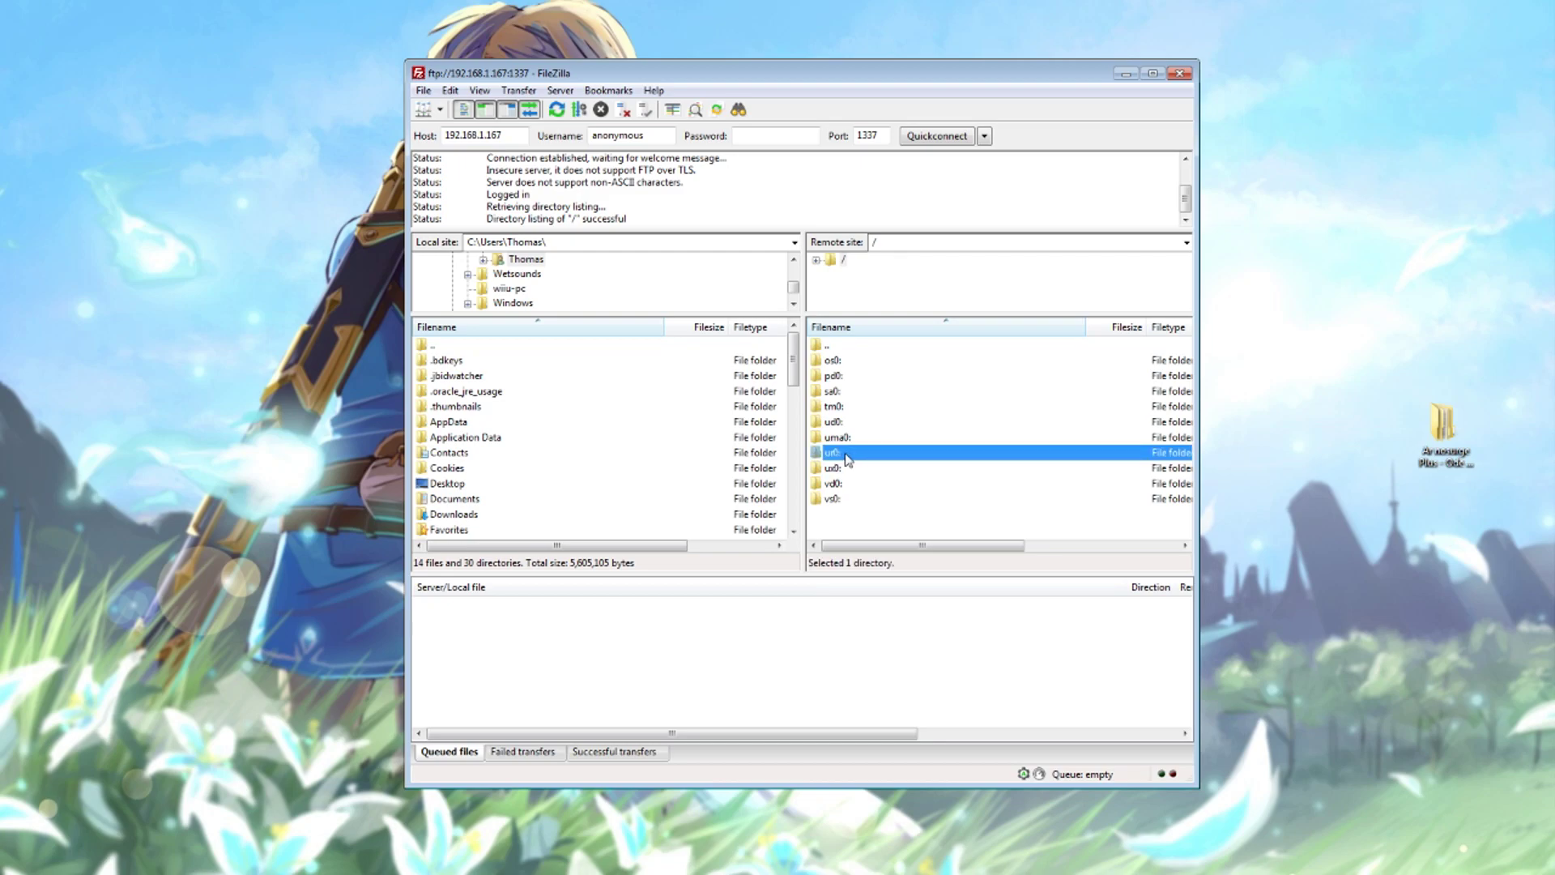
click(848, 471)
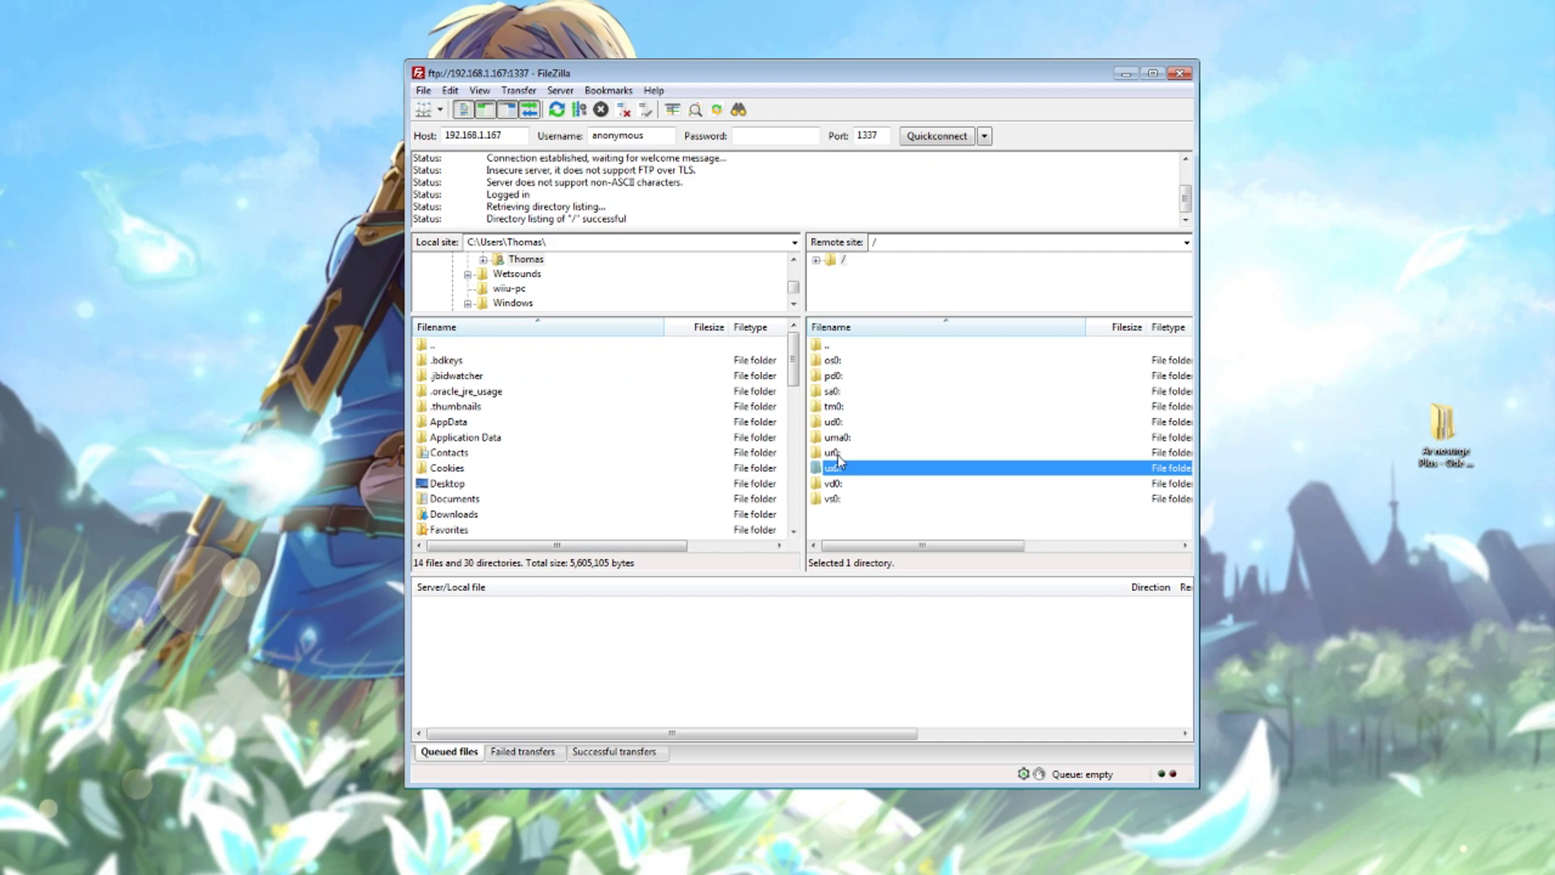
double_click(837, 454)
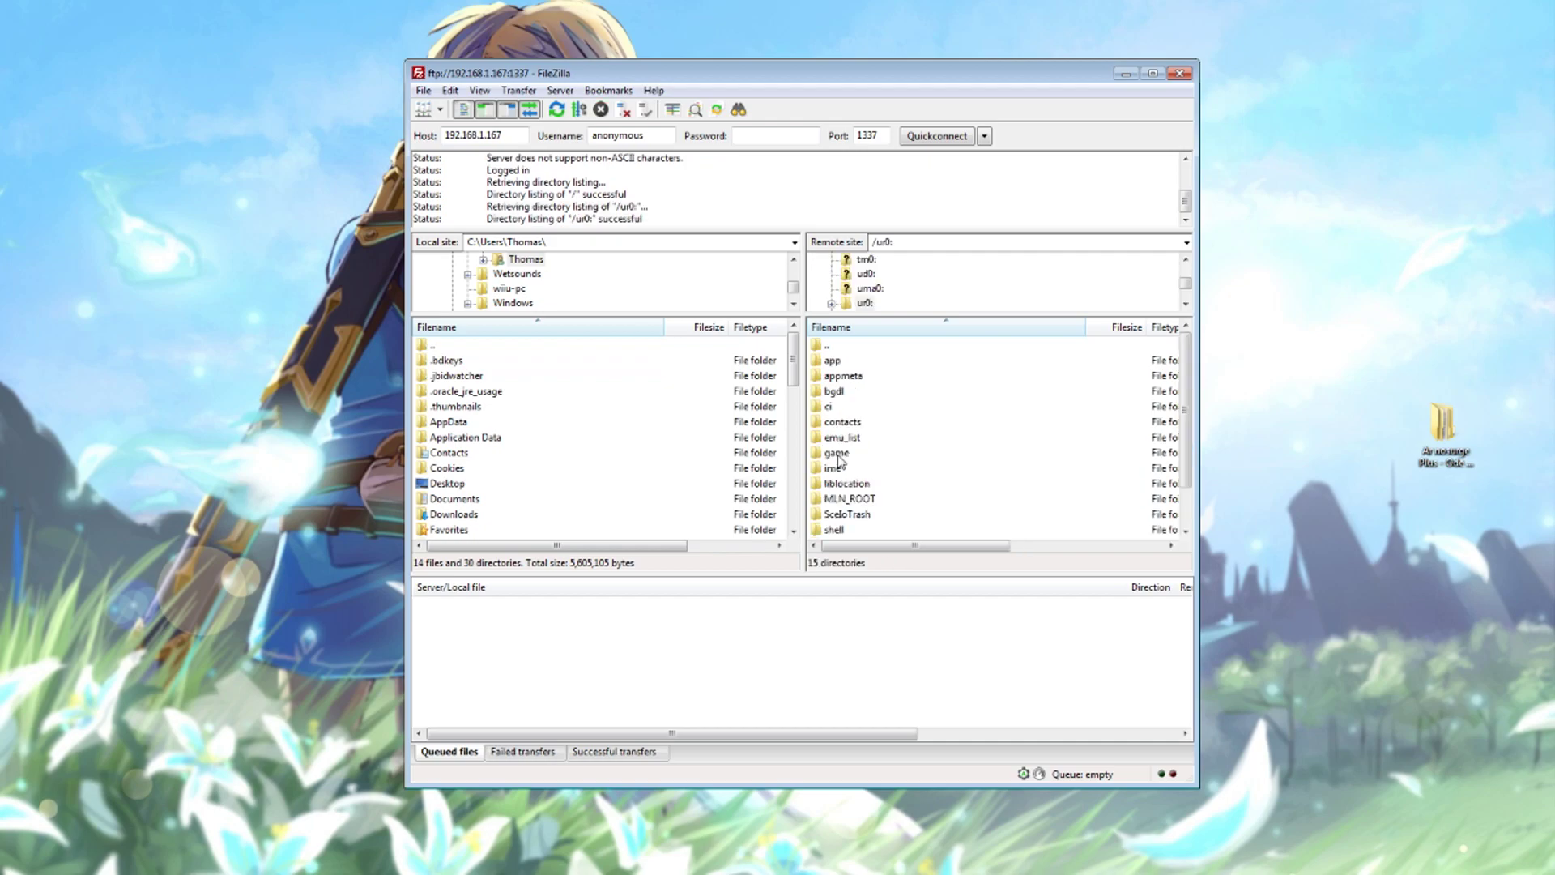
click(874, 437)
scroll(874, 438, down, 1)
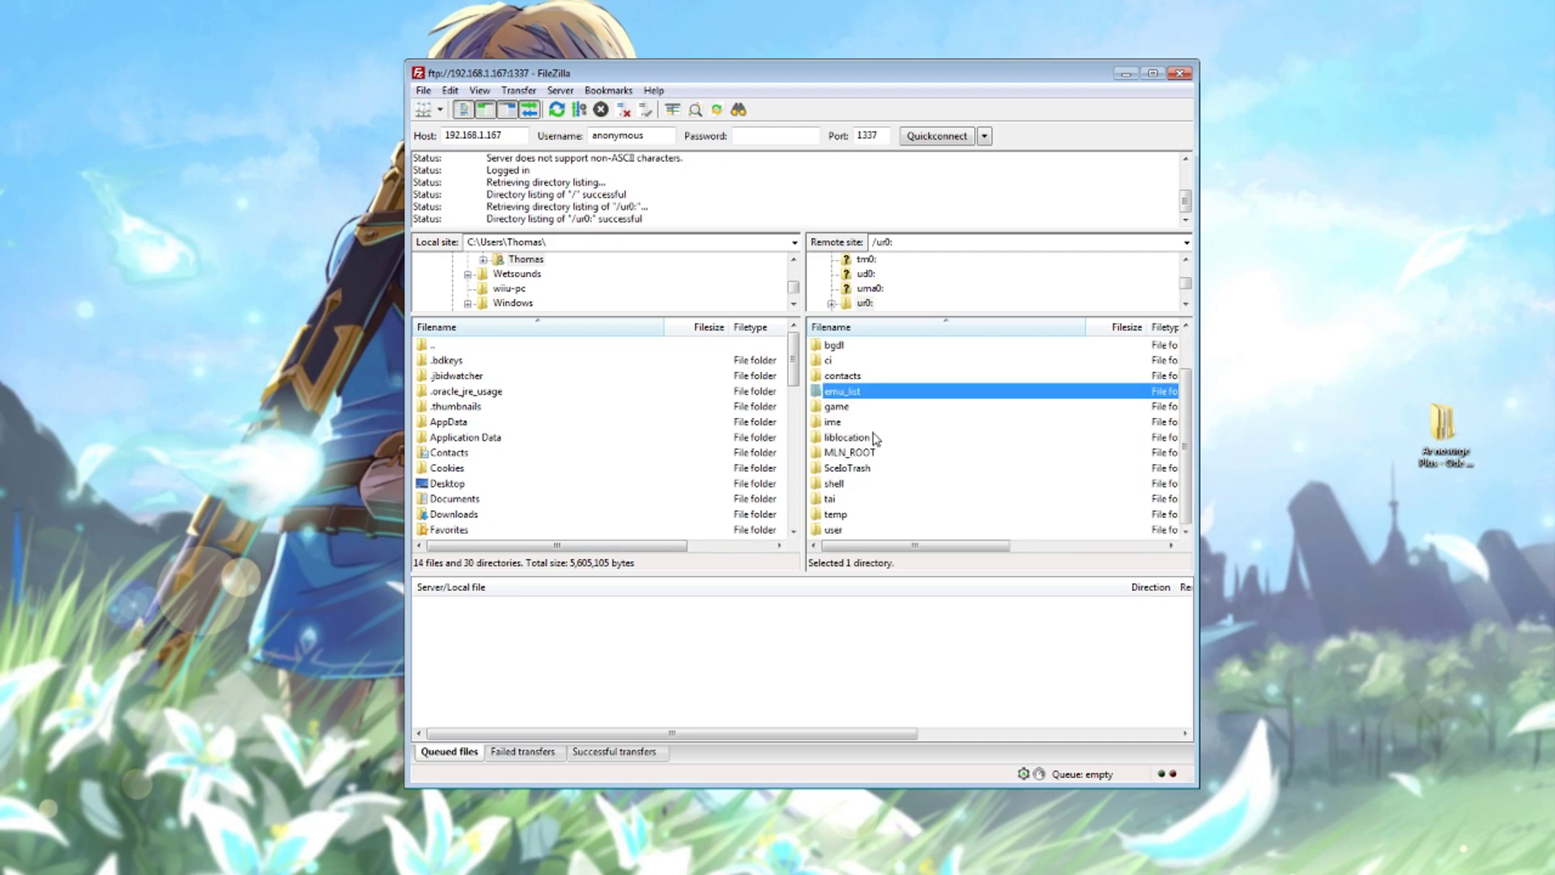
double_click(837, 498)
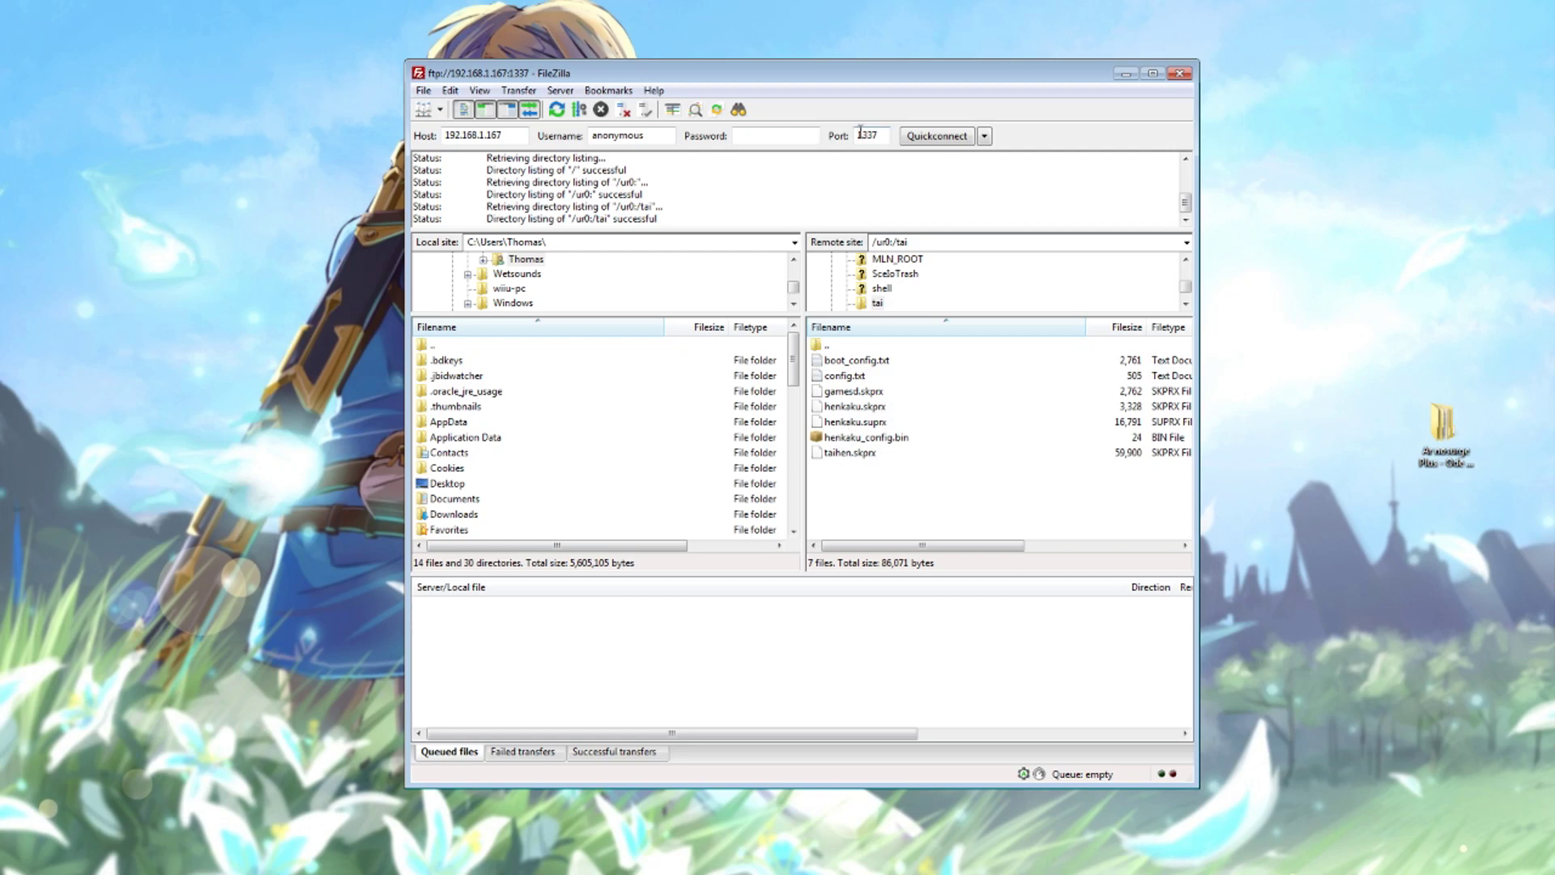
drag(875, 79, 786, 76)
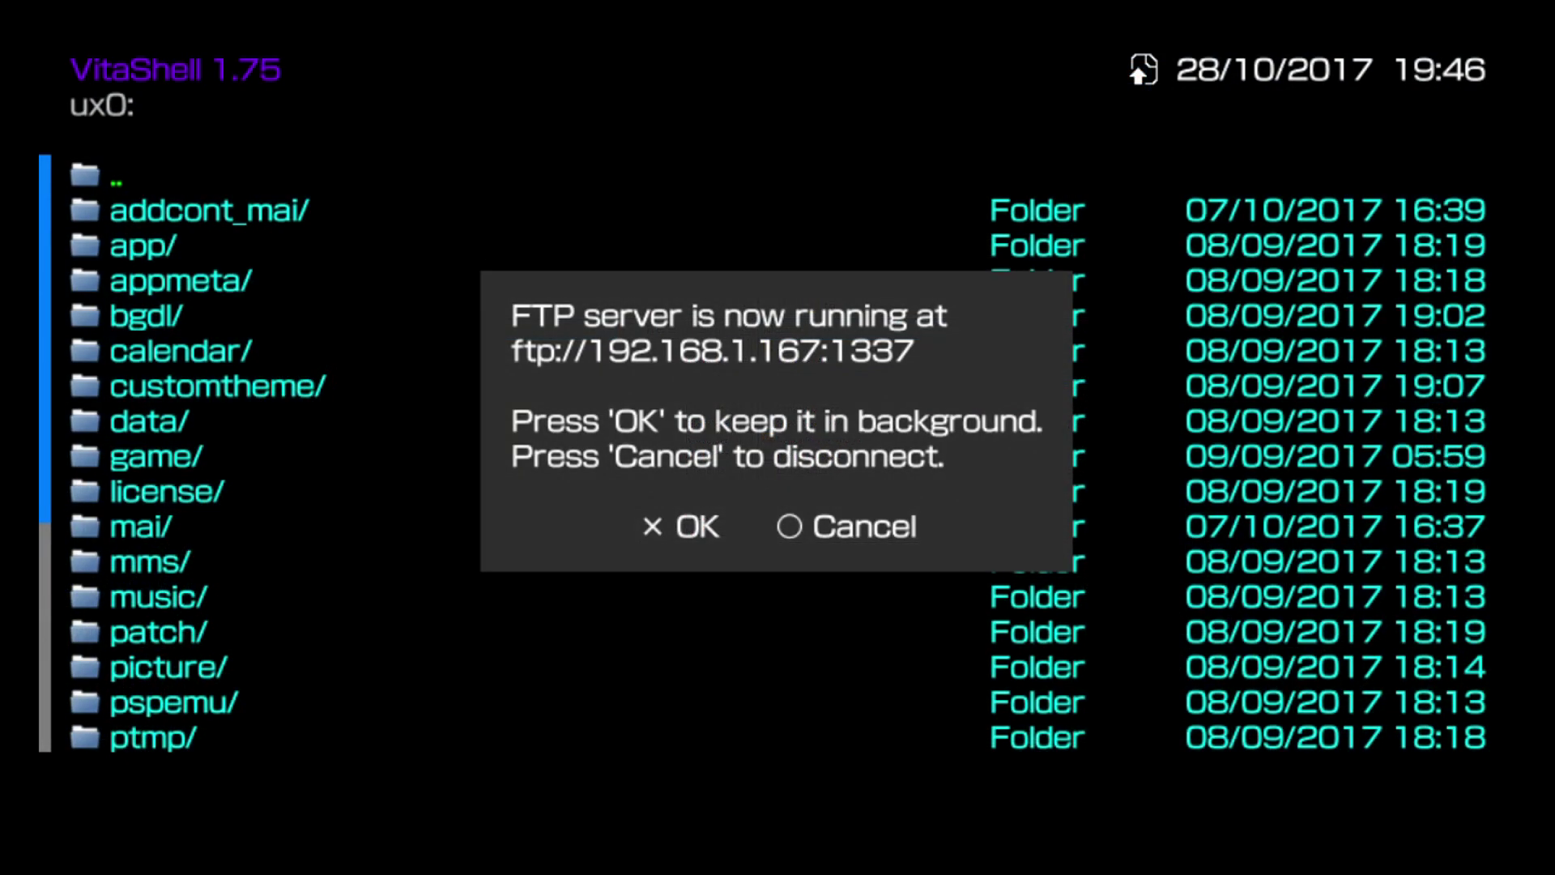
Disconnect the FTP server and browse into the ur0:/tai/ folder
key(Escape)
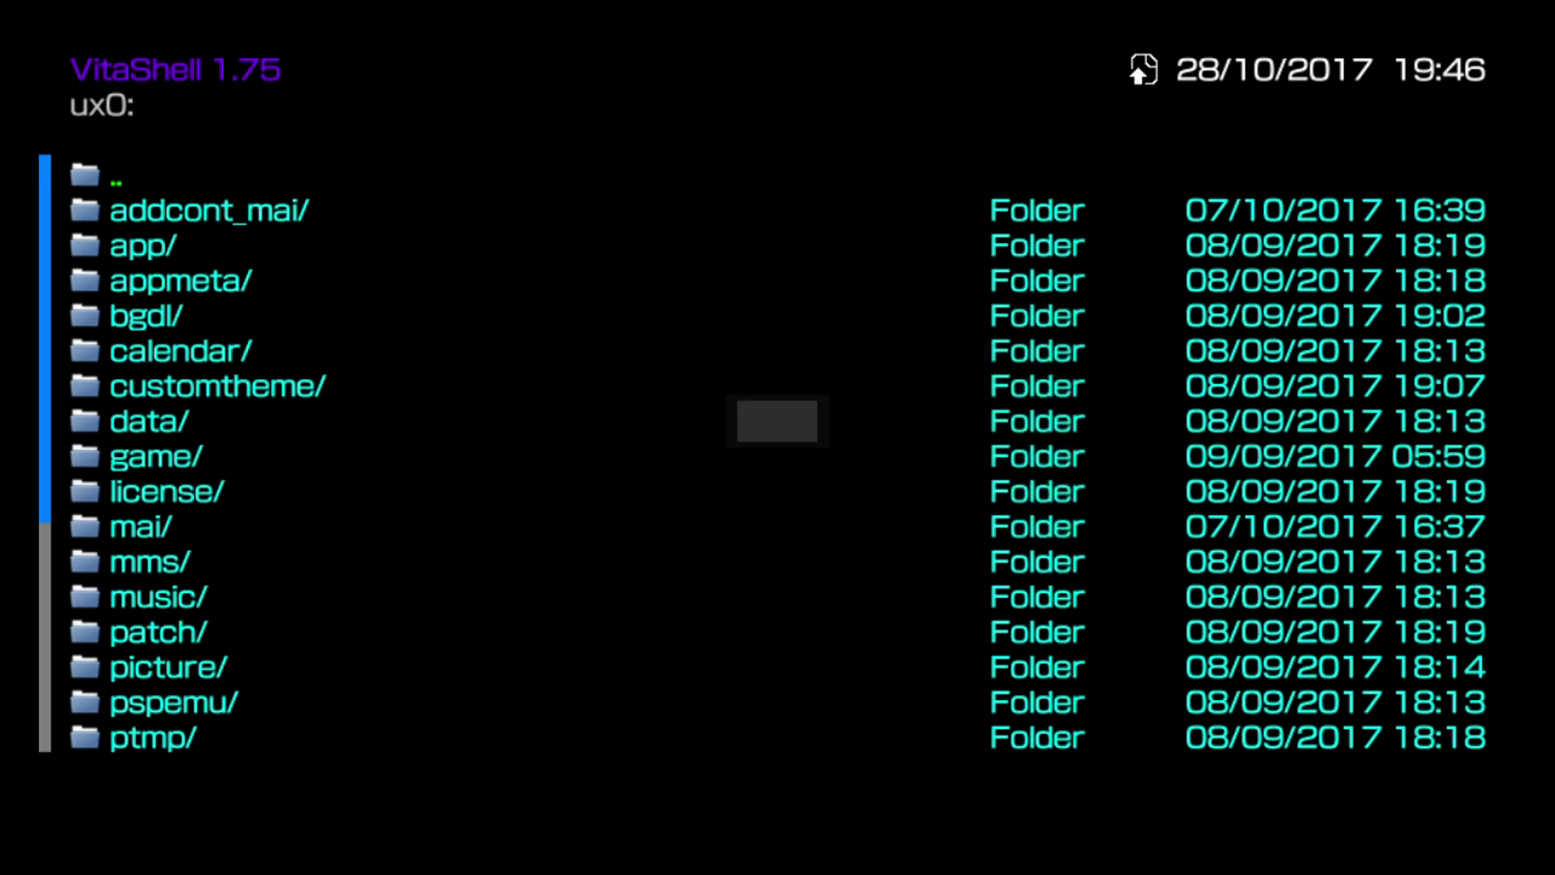
key(Escape)
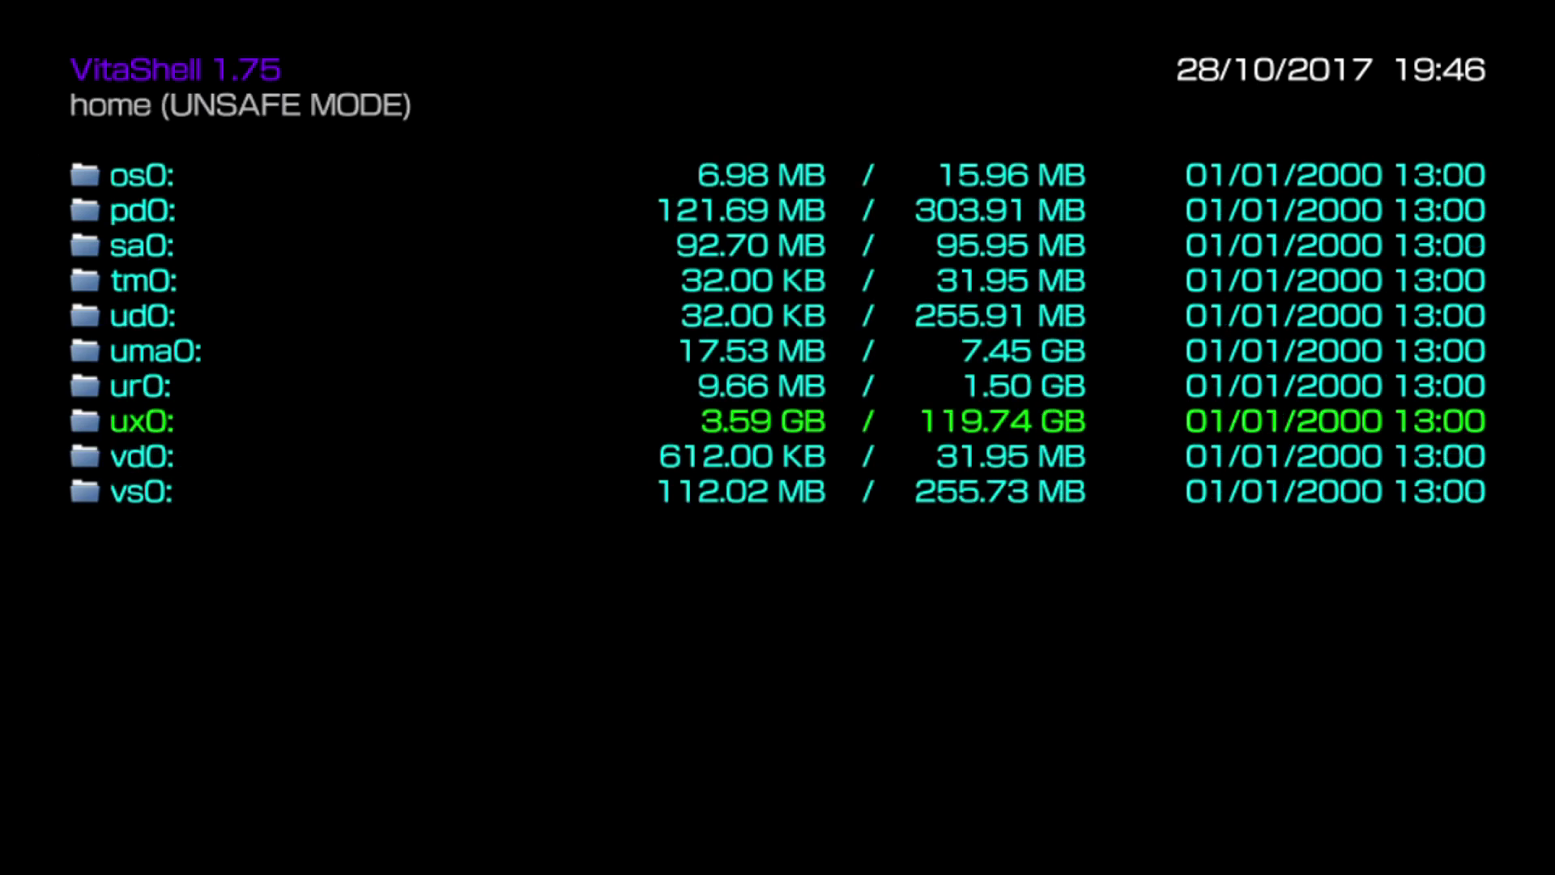
key(Up)
key(Return)
key(Down)
key(Down)
key(Down)
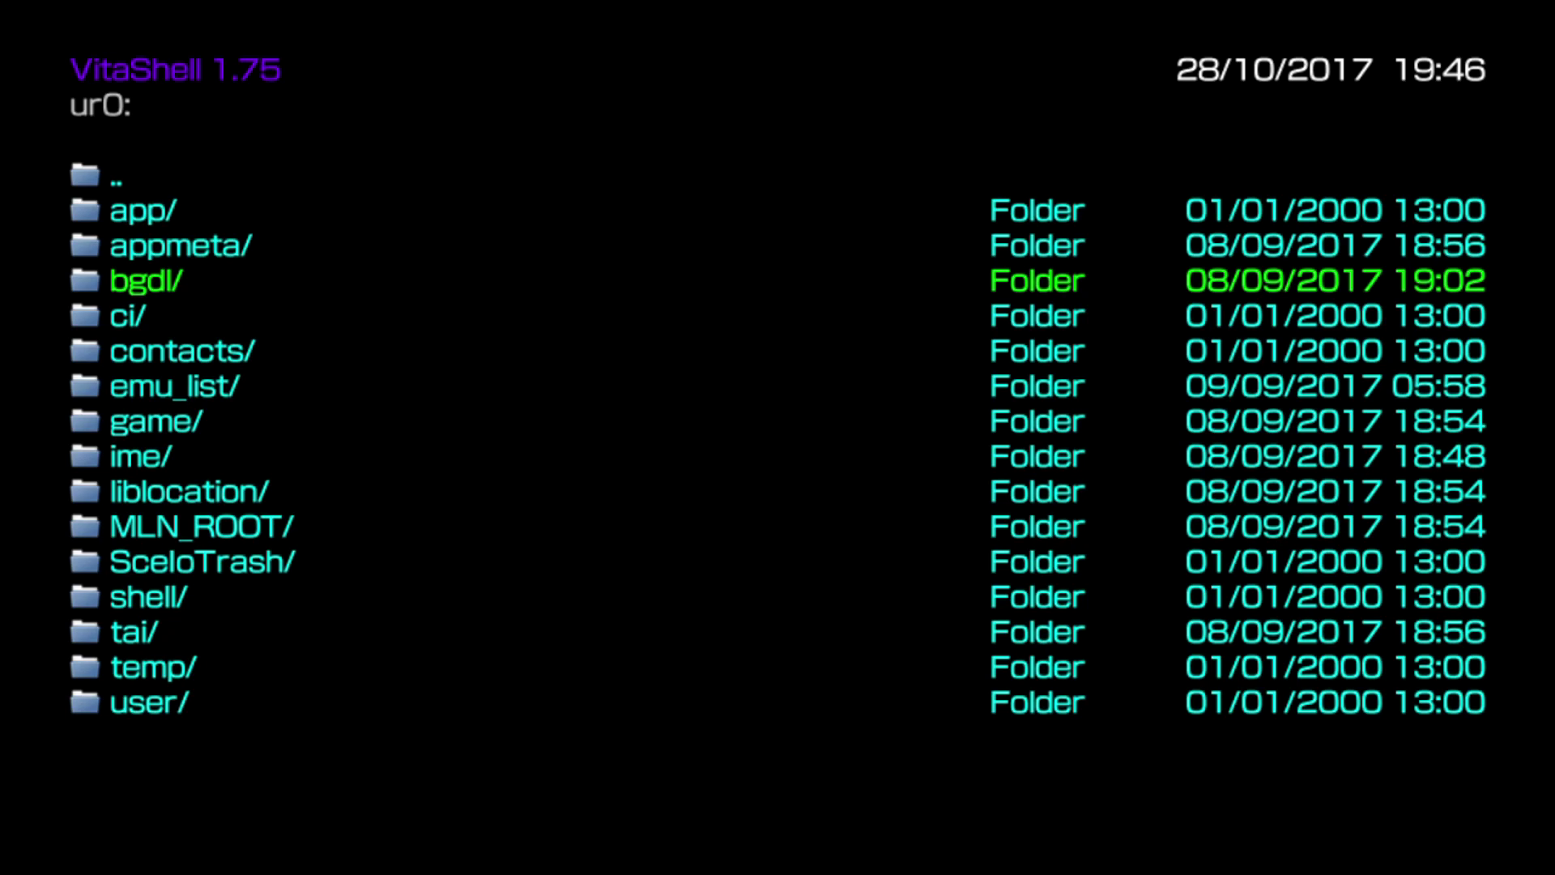
key(Down)
key(Down)
key(Down)
key(Down)
key(Down)
key(Down)
key(Down)
key(Down)
key(Down)
key(Down)
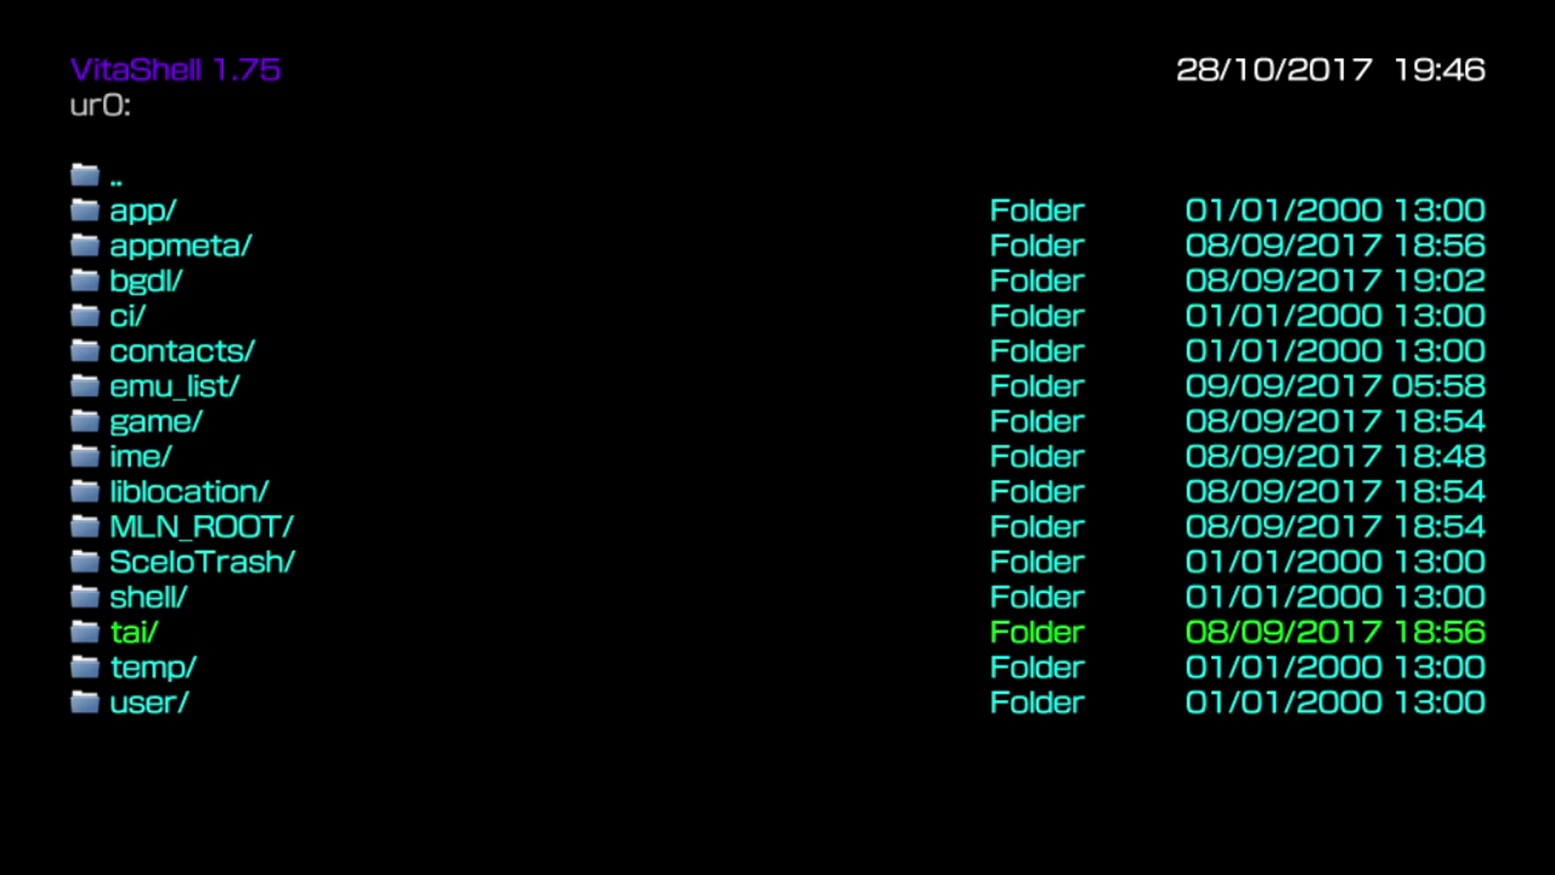
key(Return)
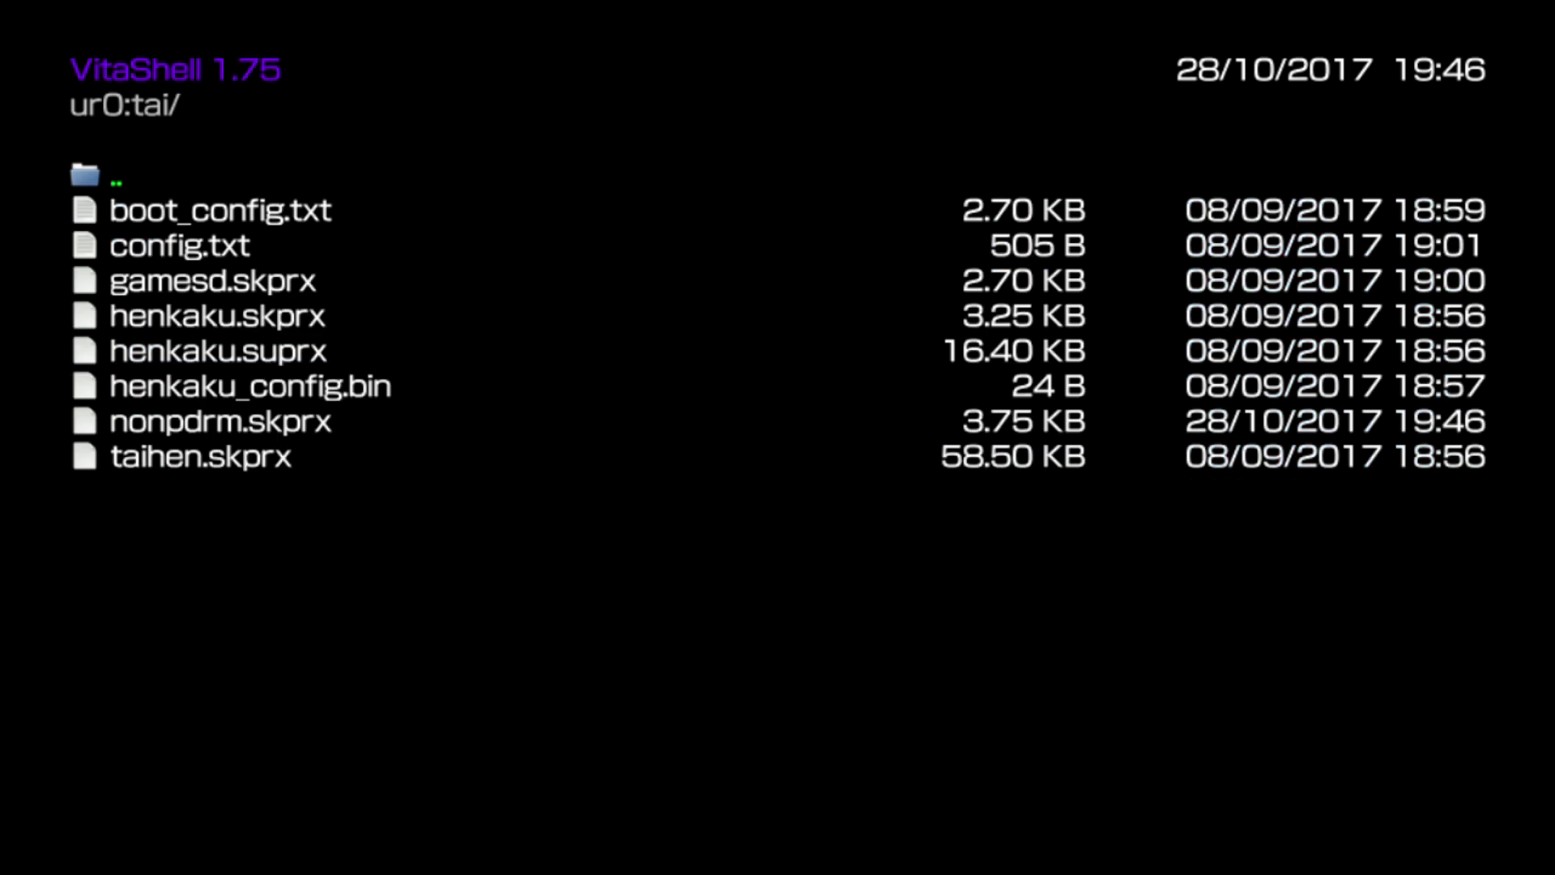
Open config.txt and move to the empty line below ur0:tai/gamesd.skprx
key(Down)
key(Down)
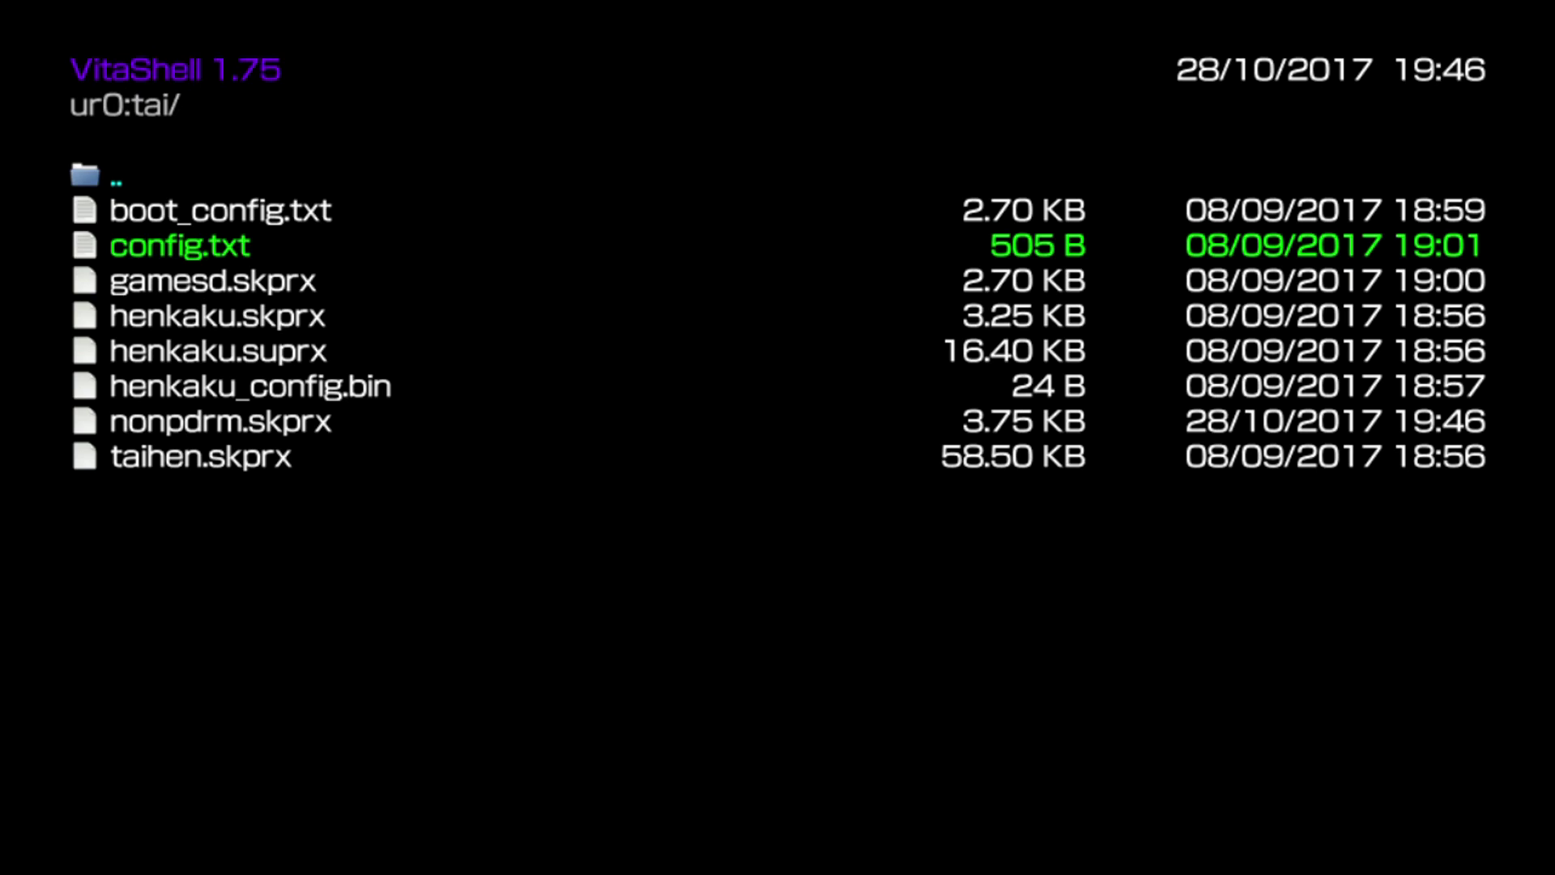
key(Return)
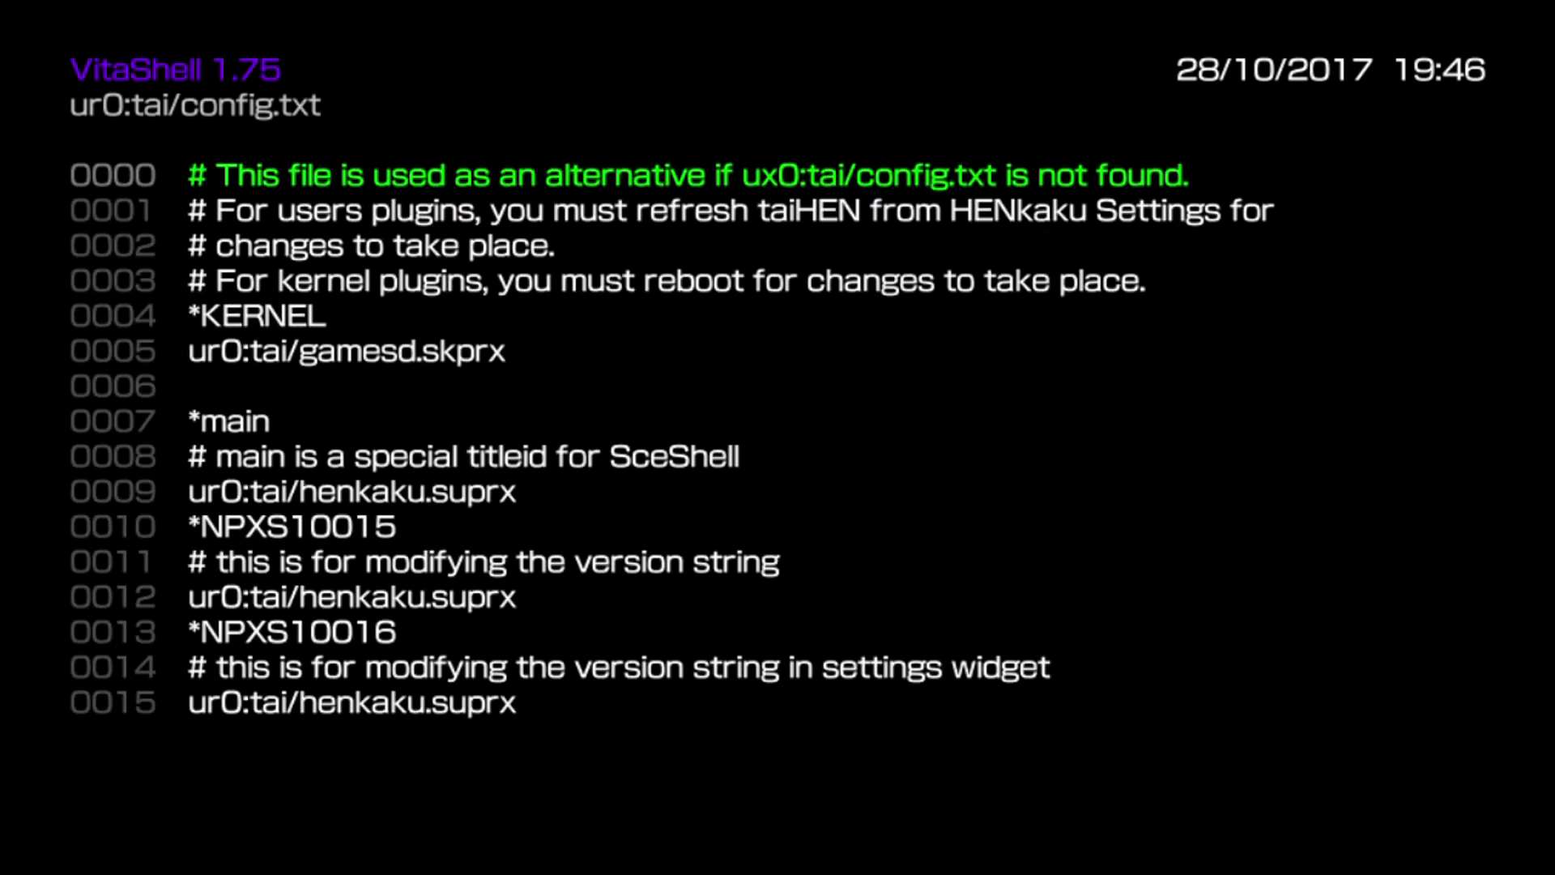
key(Down)
key(Down)
key(Down)
key(Down)
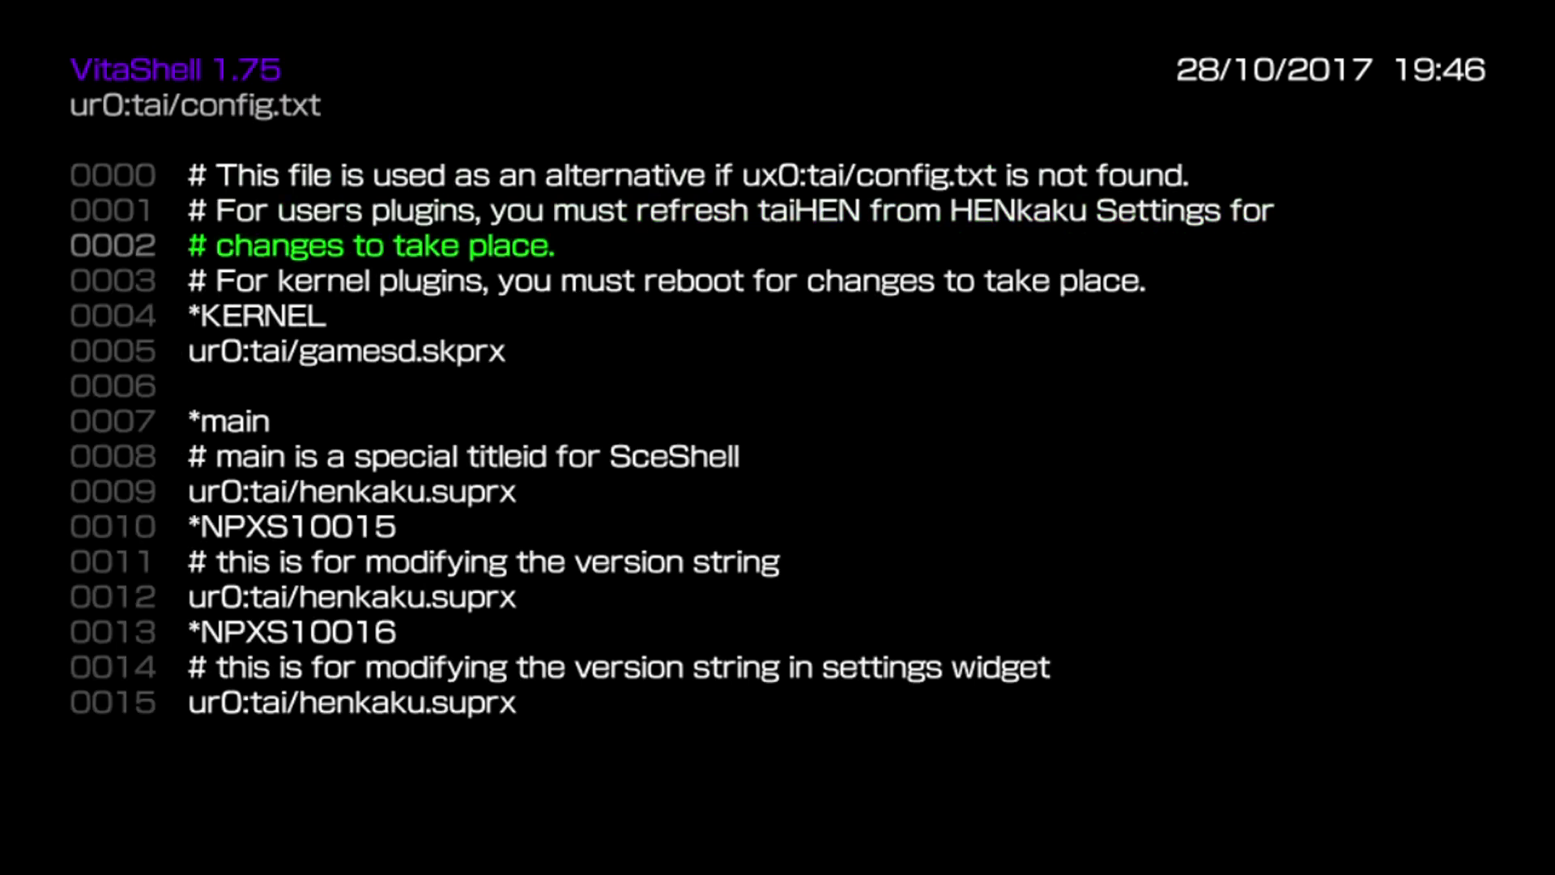
key(Down)
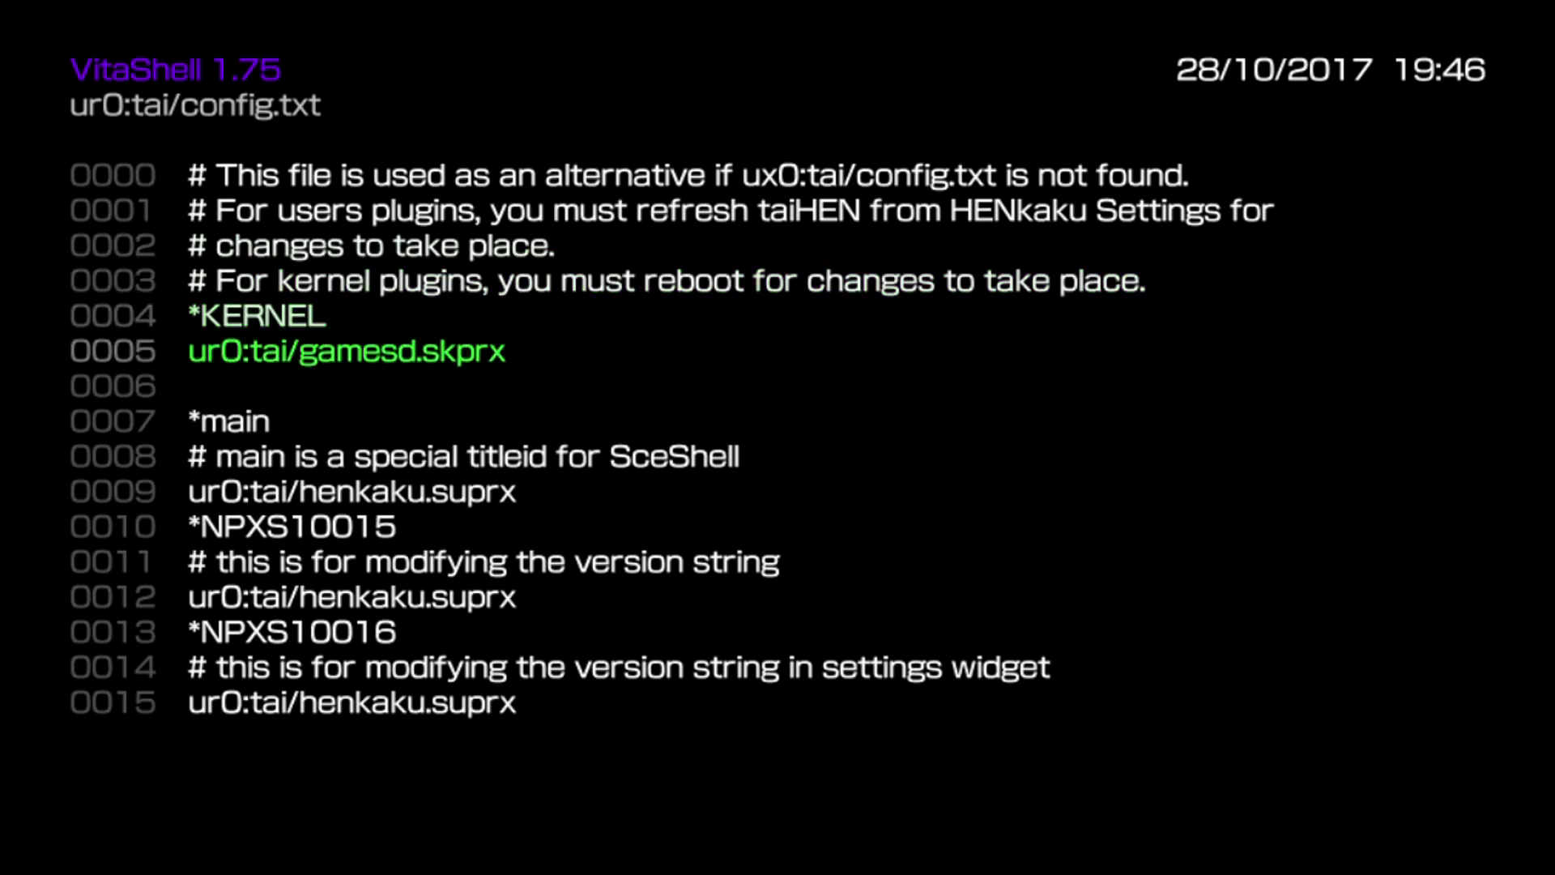
key(Down)
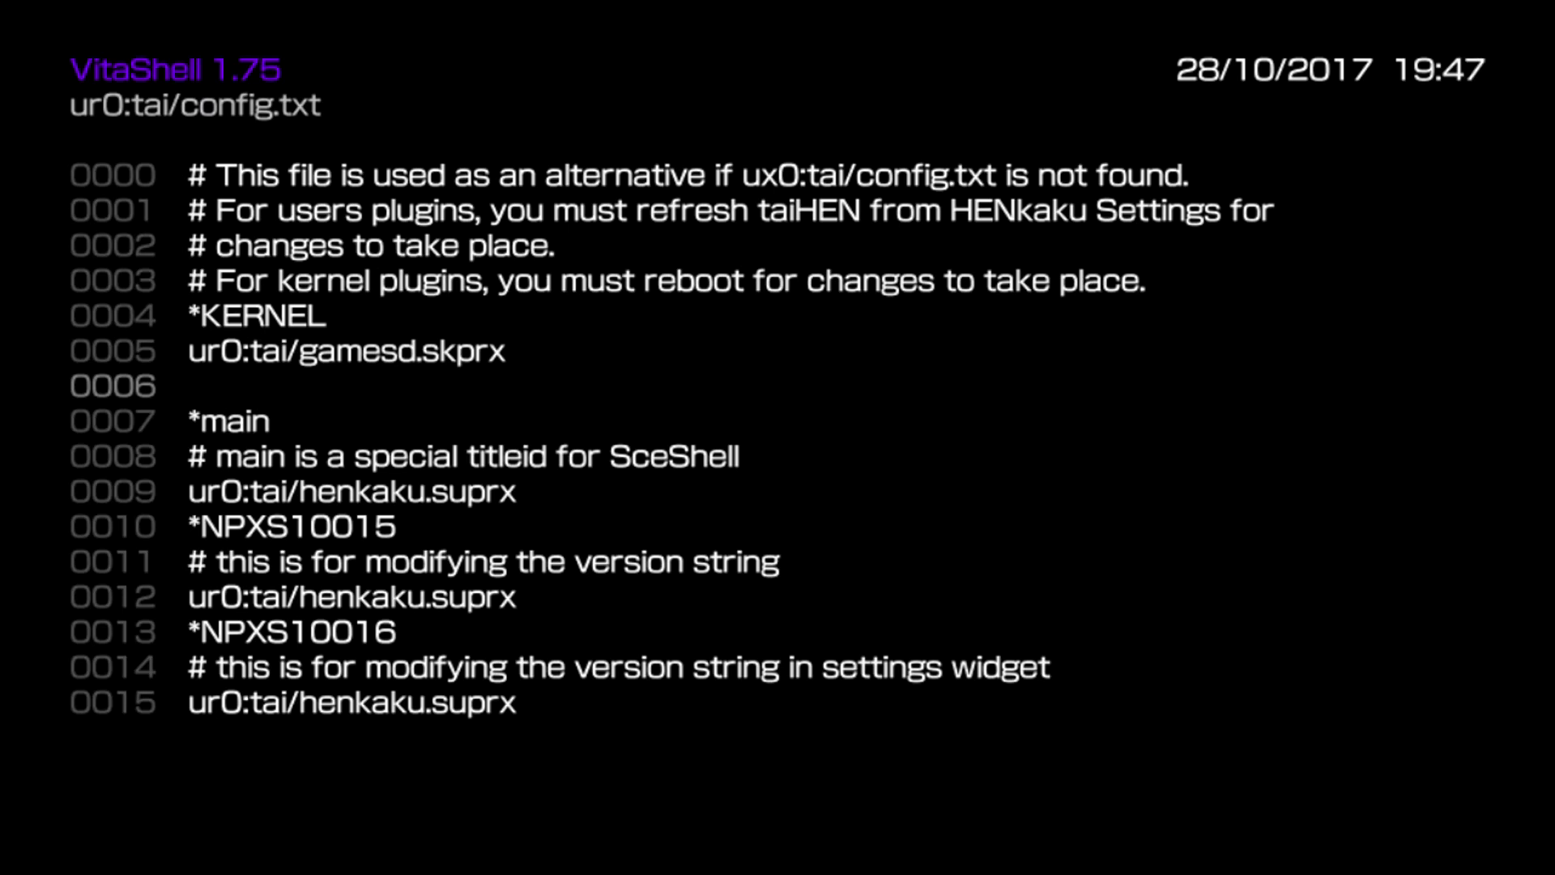
Add ur0:tai/nonpdrm.skprx on line 0006 under *KERNEL and exit the editor
key(Return)
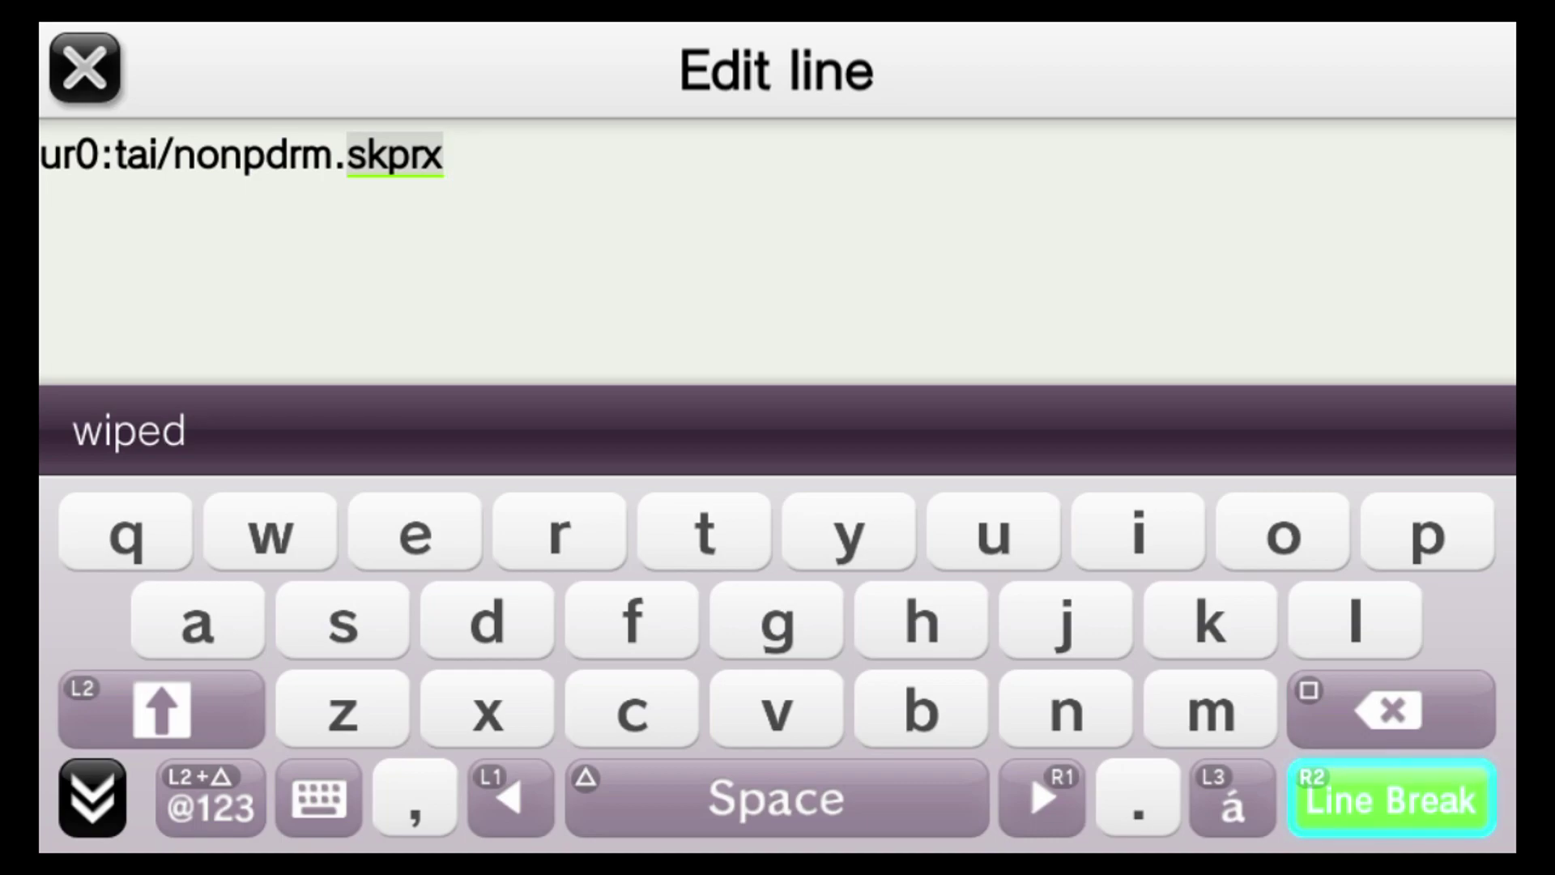
key(Up)
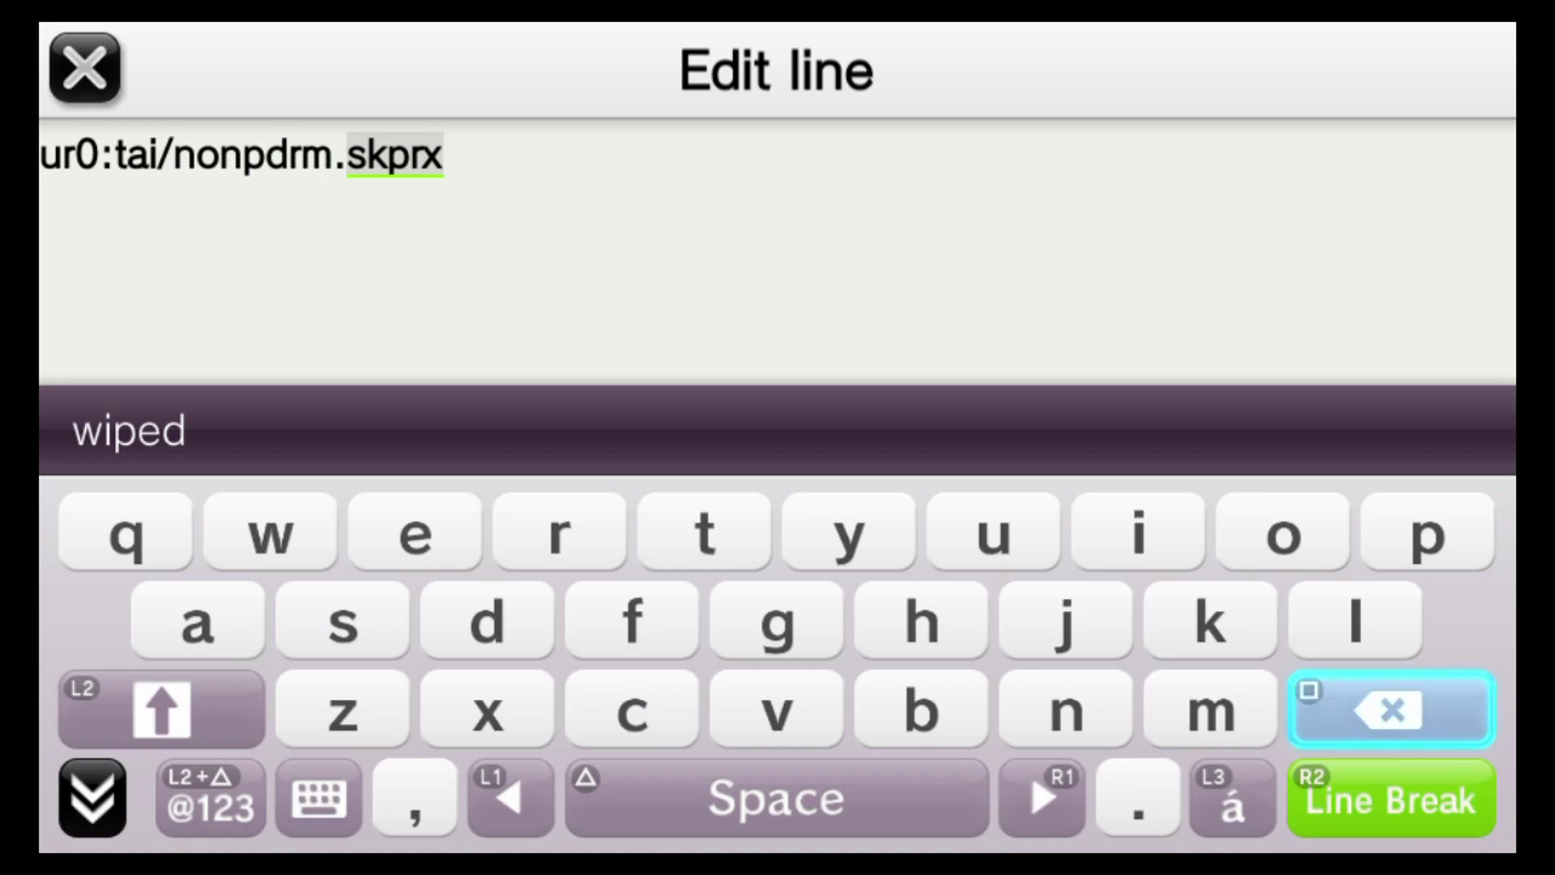
key(Down)
key(Return)
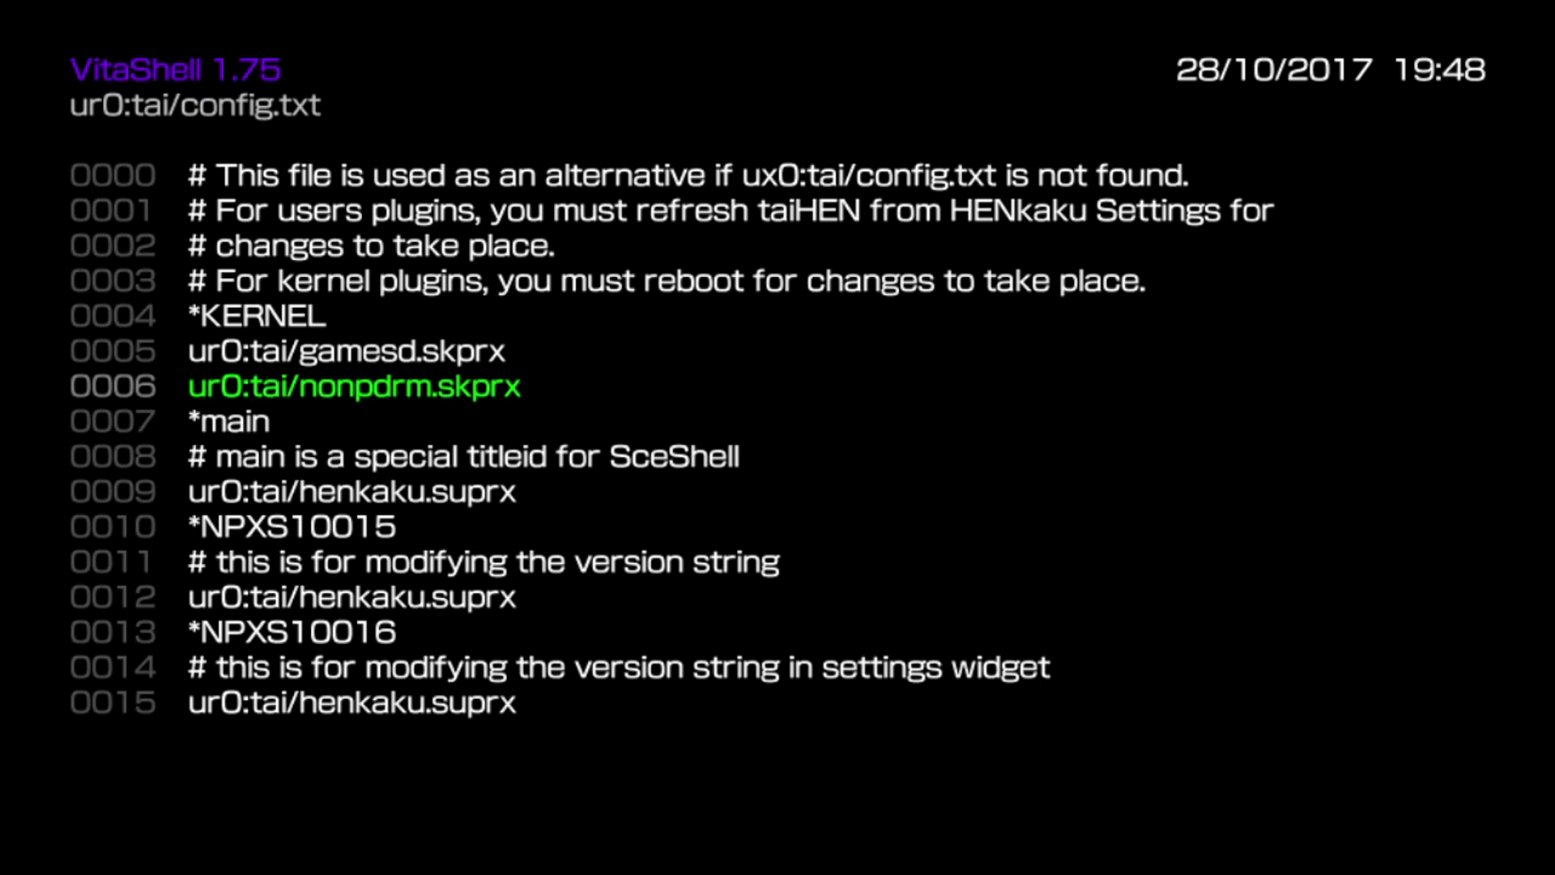
key(Down)
Cancel the FTP server and choose Reboot from VitaShell's main settings menu
key(select)
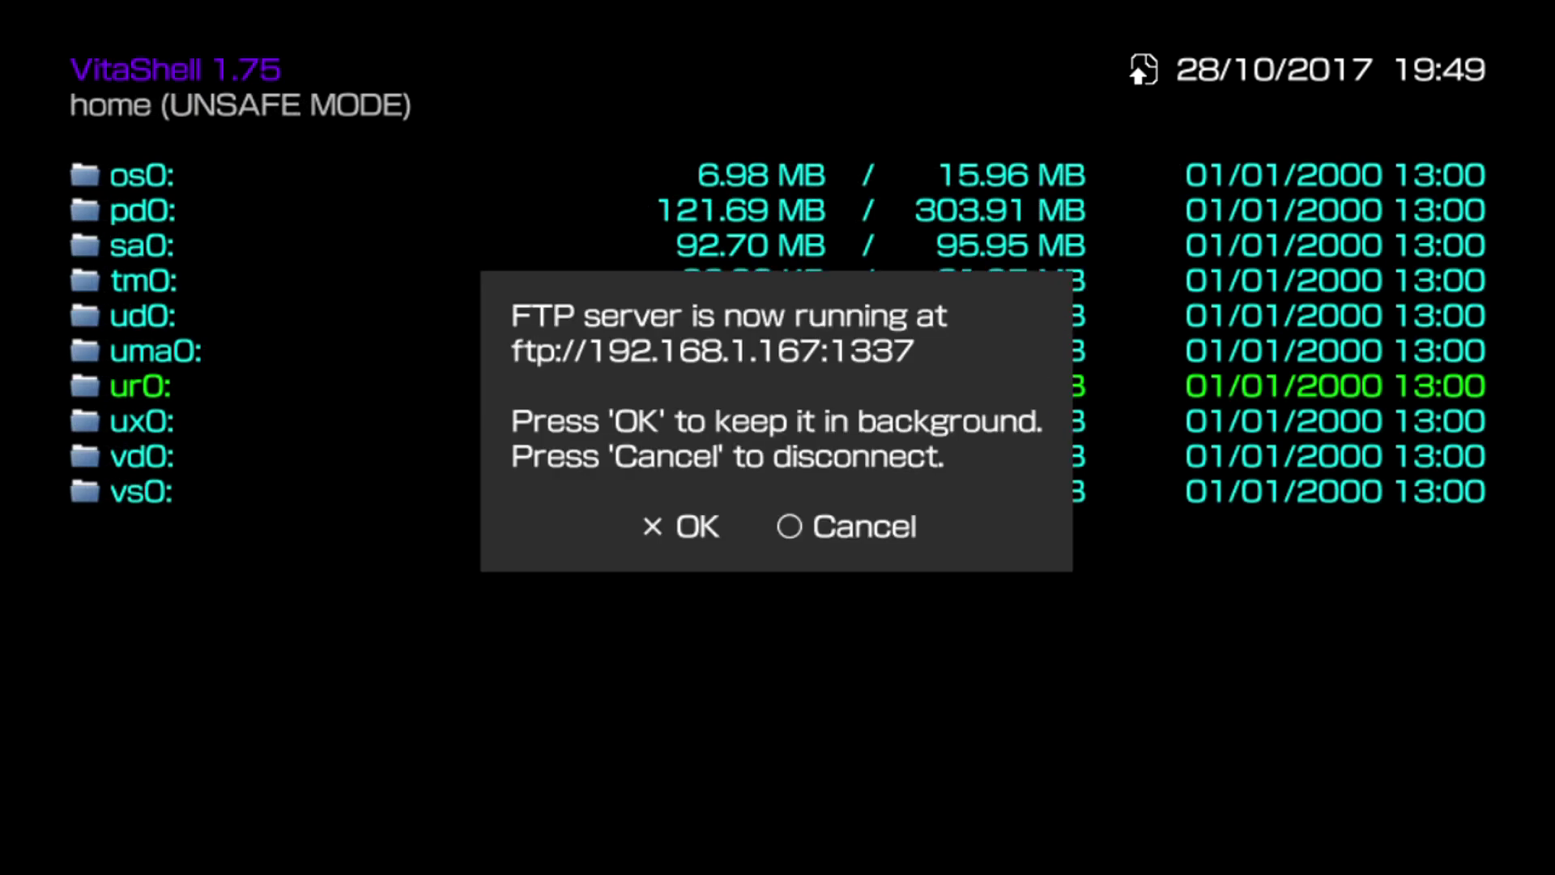
key(Escape)
key(start)
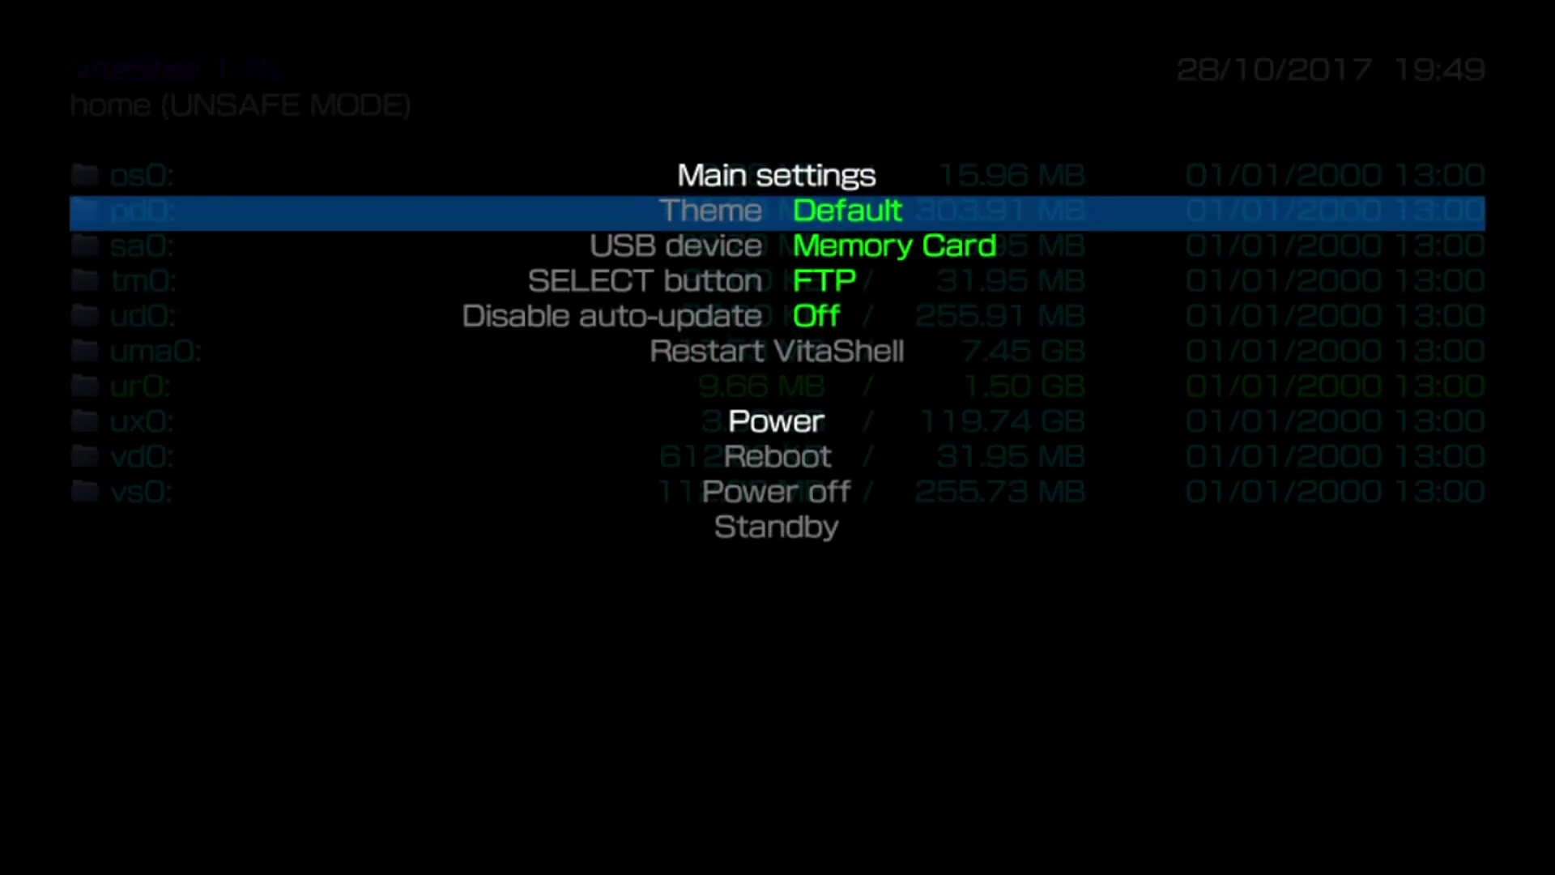
key(Down)
key(Down)
key(Down)
key(Down)
key(Down)
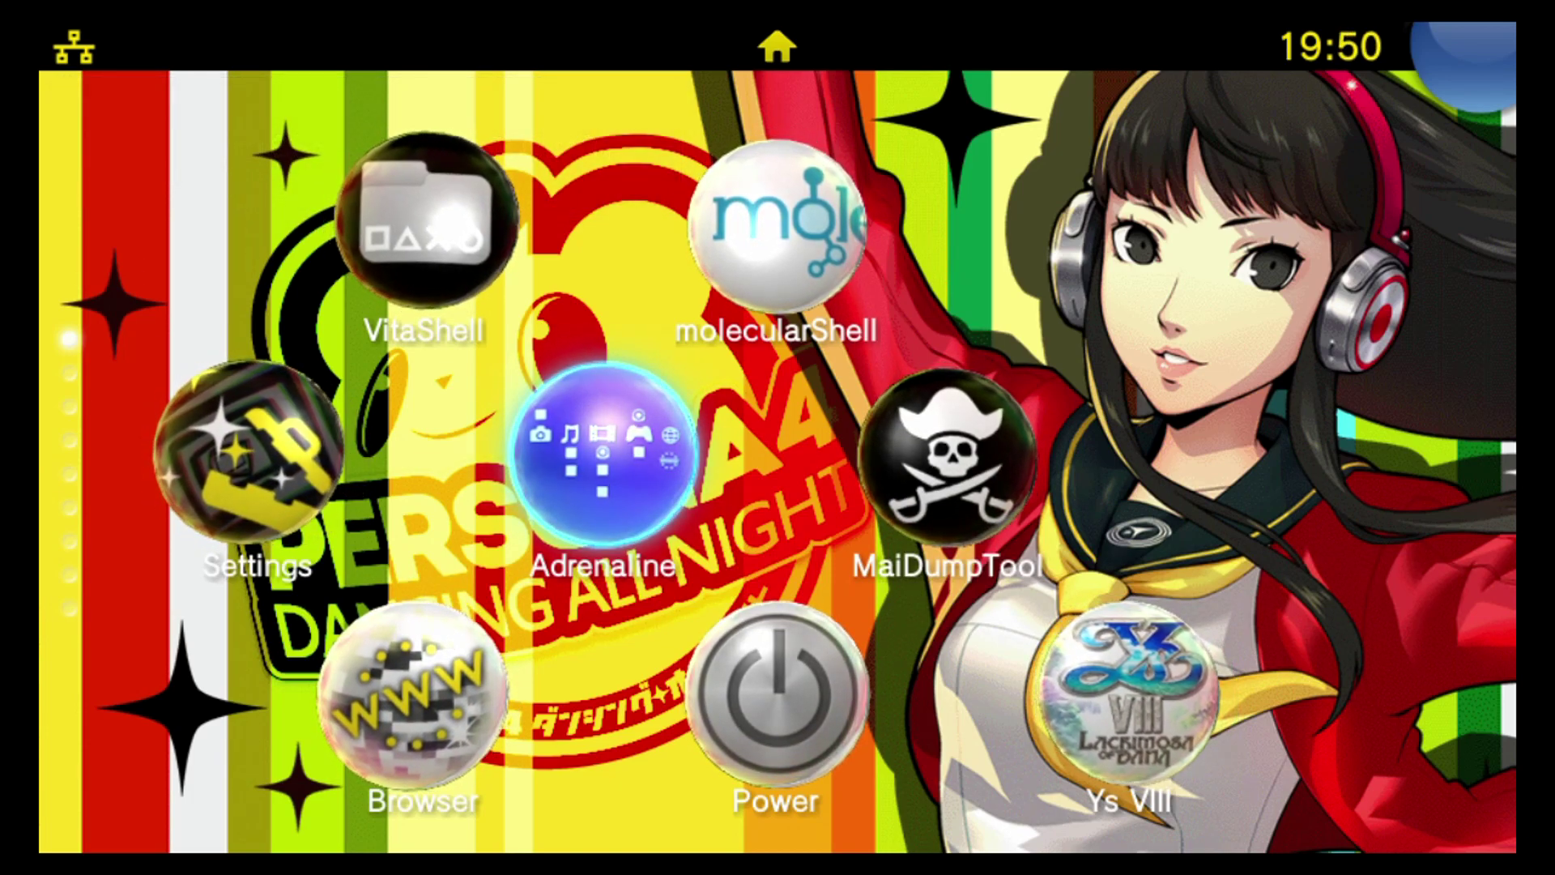
Check the installed games in ux0:app, return to ux0:, and restart the FTP server
key(Return)
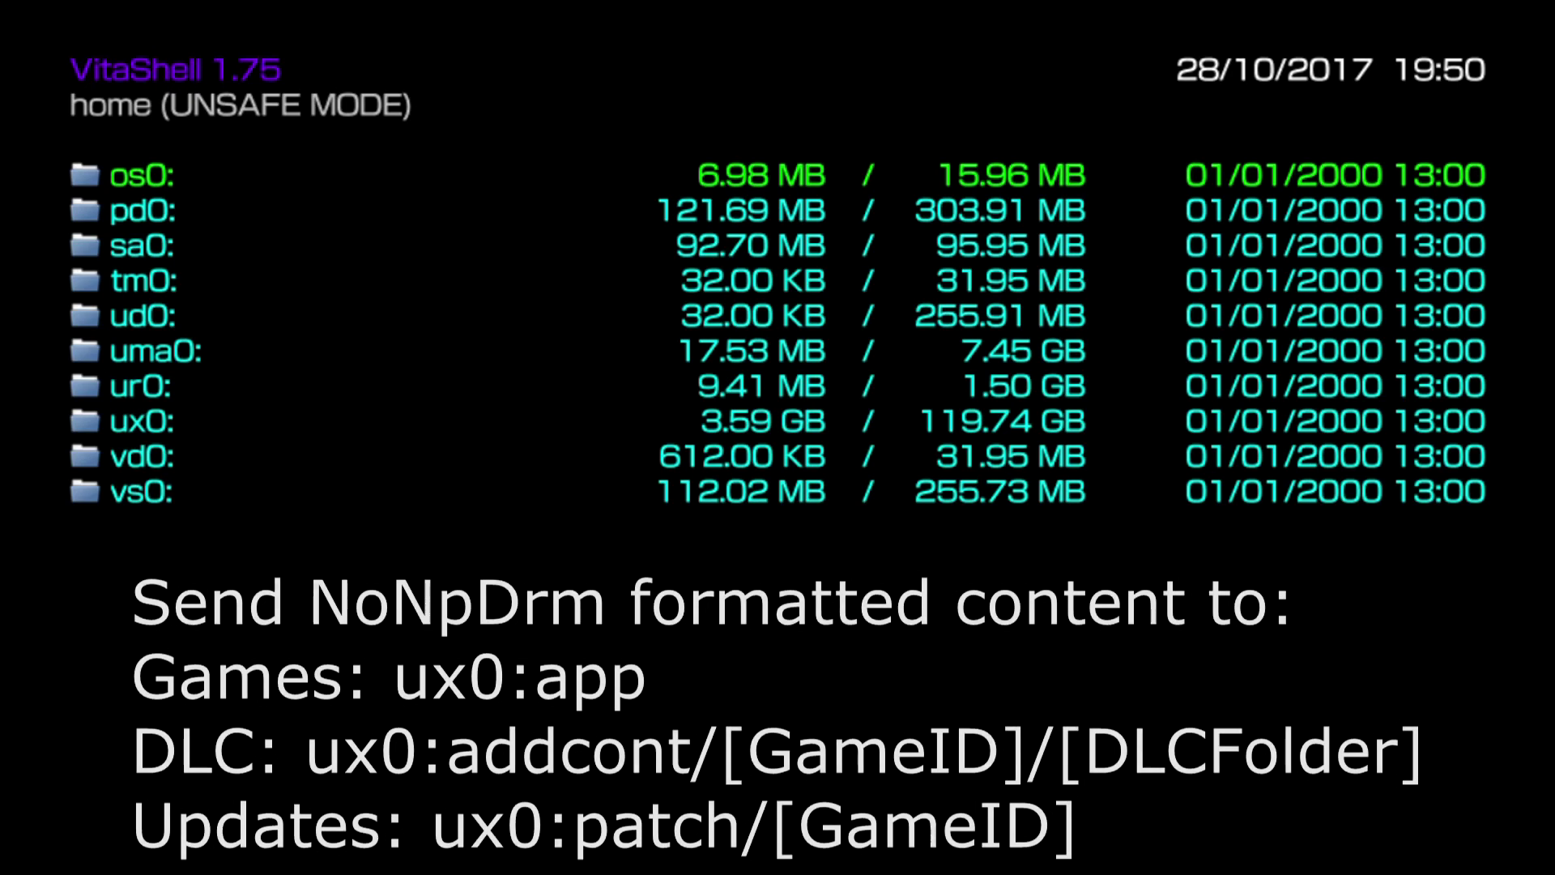
key(Down)
key(Down)
key(Down)
key(Down)
key(Down)
key(Down)
key(Down)
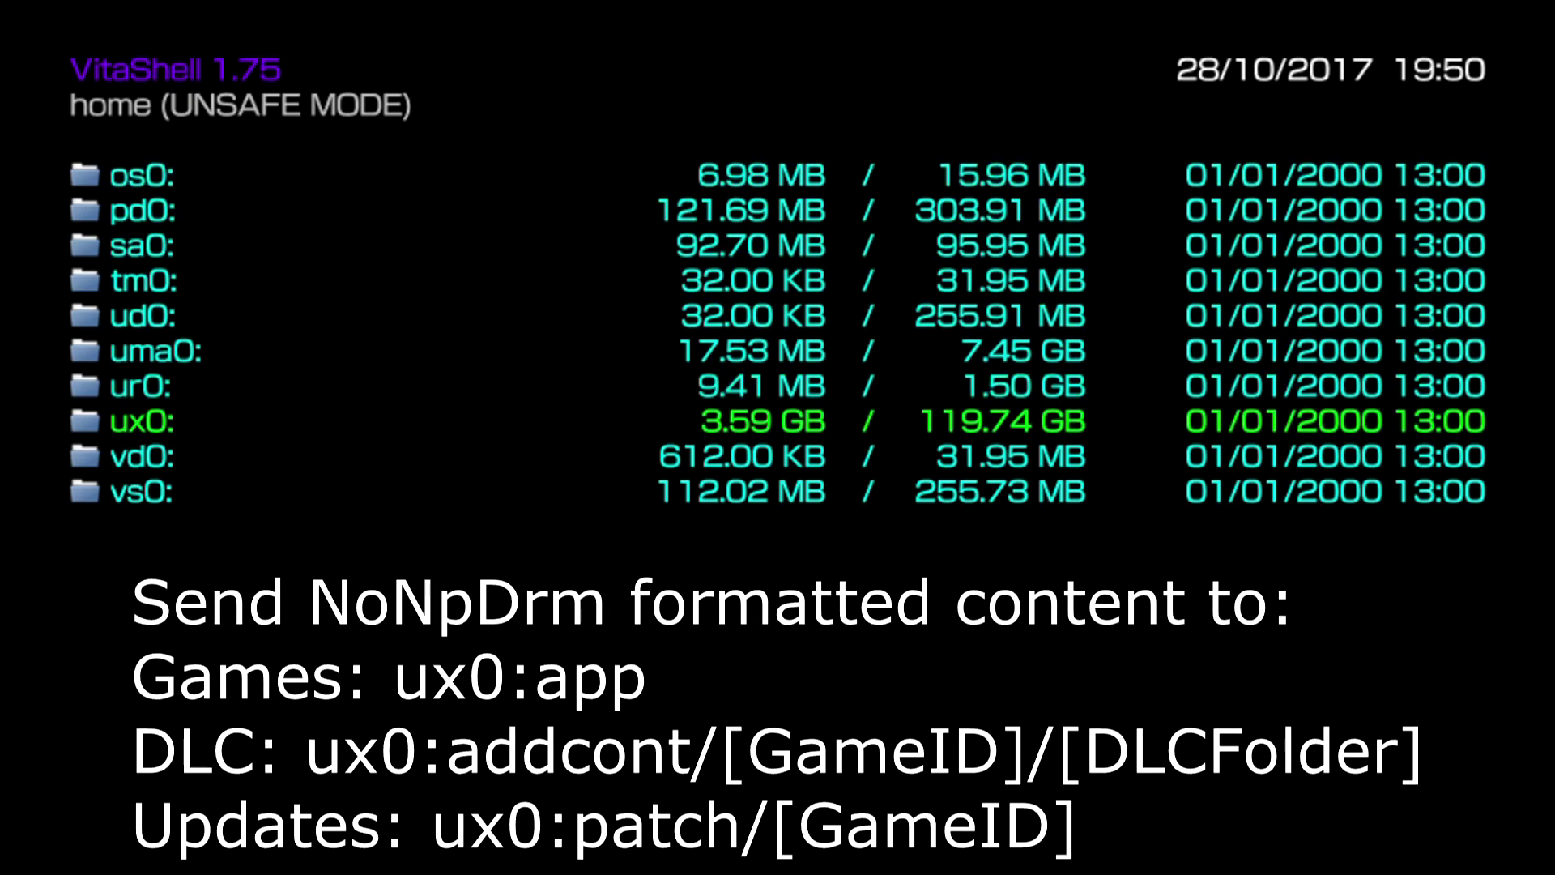
key(Return)
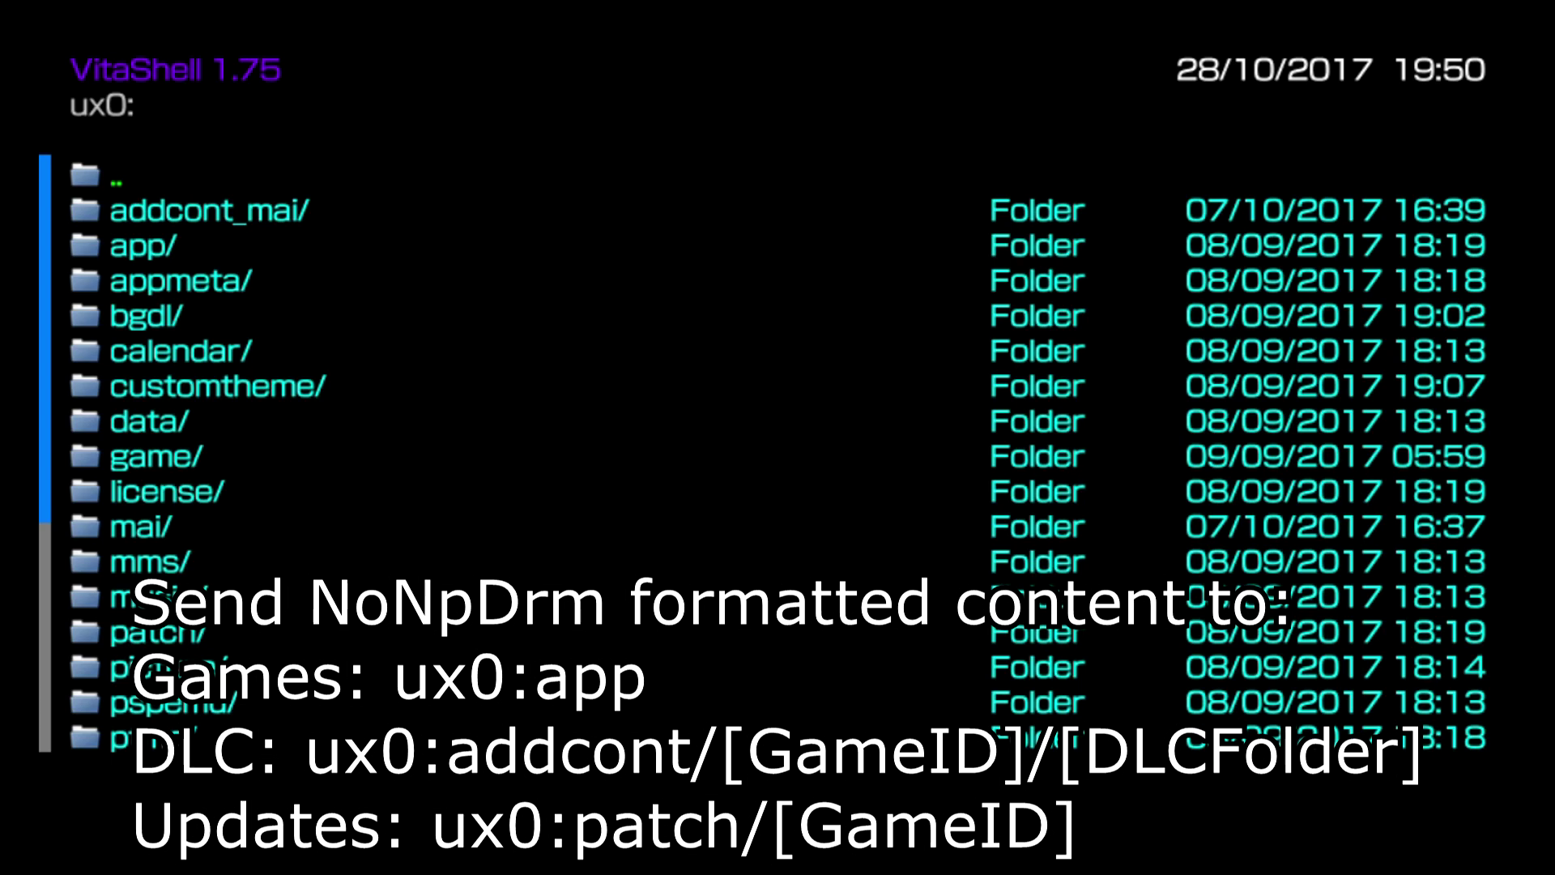
key(Down)
key(Down)
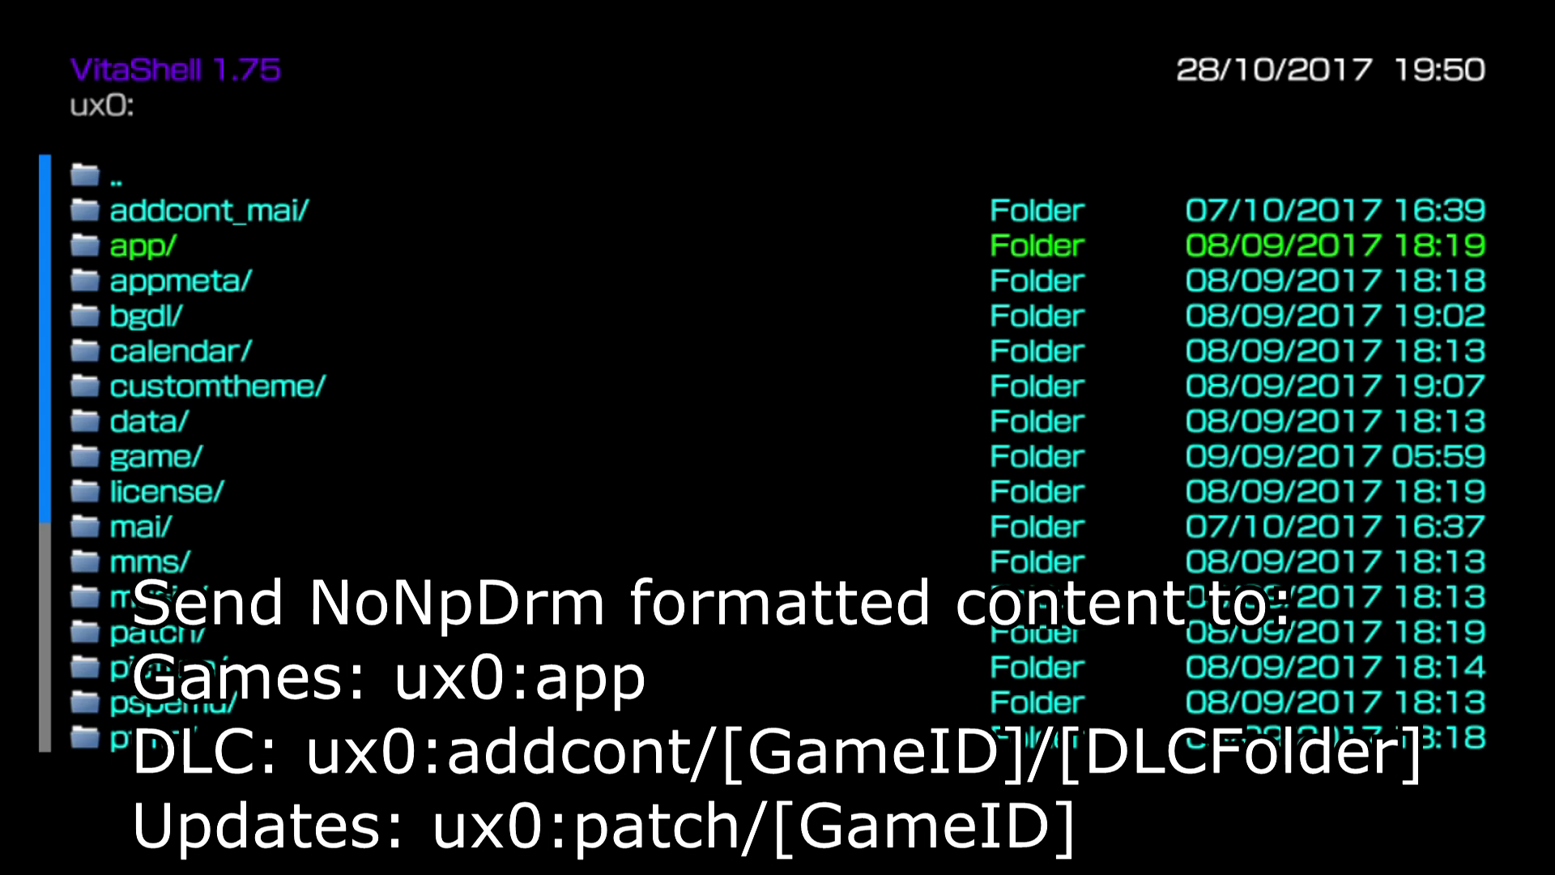
key(Return)
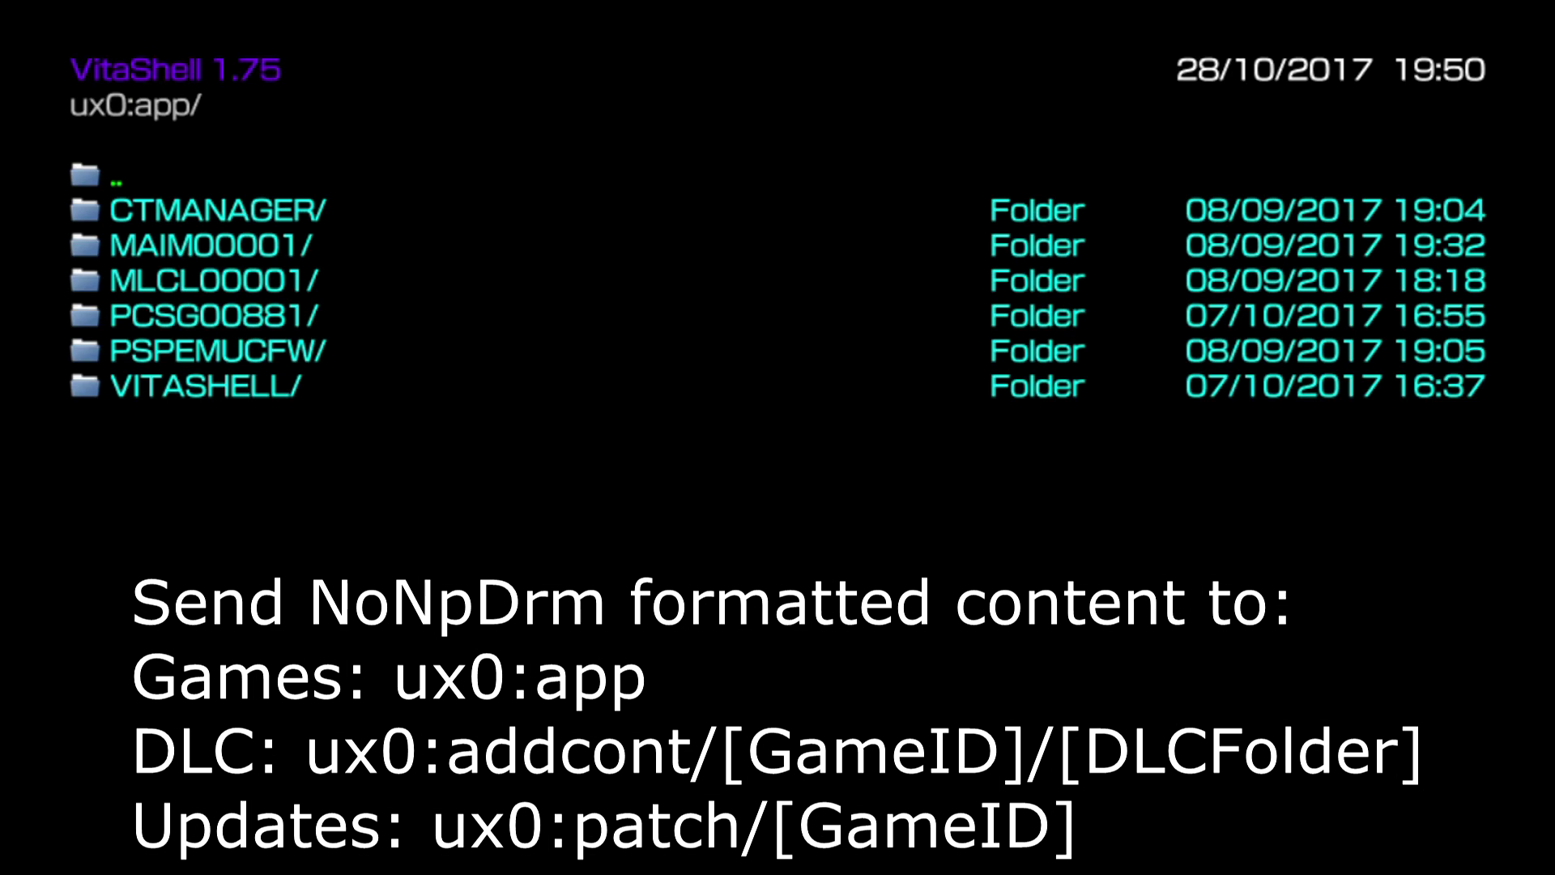
key(BackSpace)
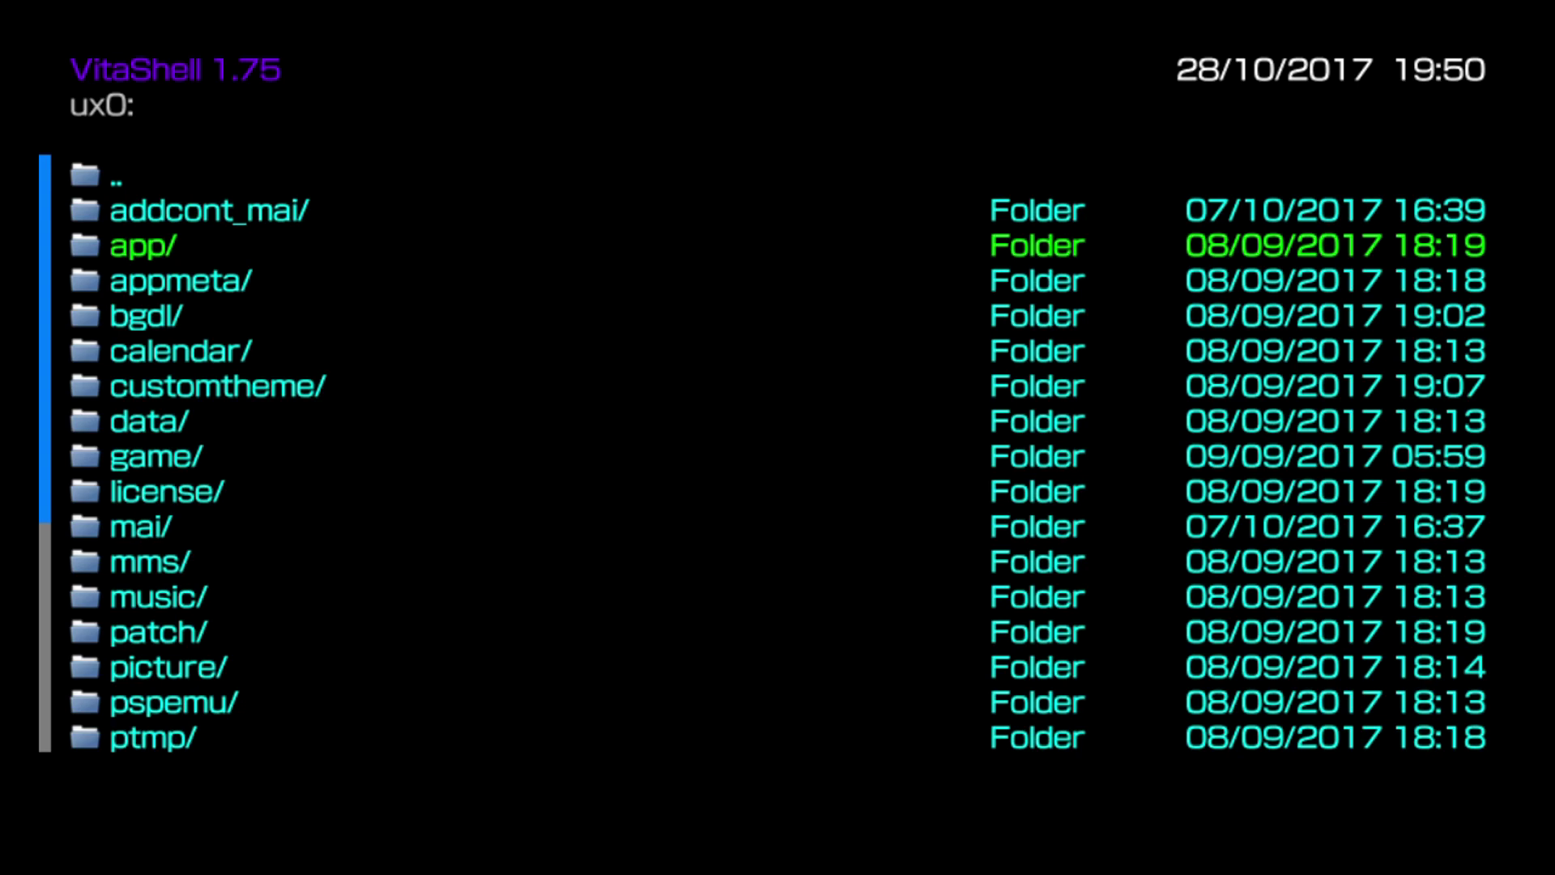
key(Select)
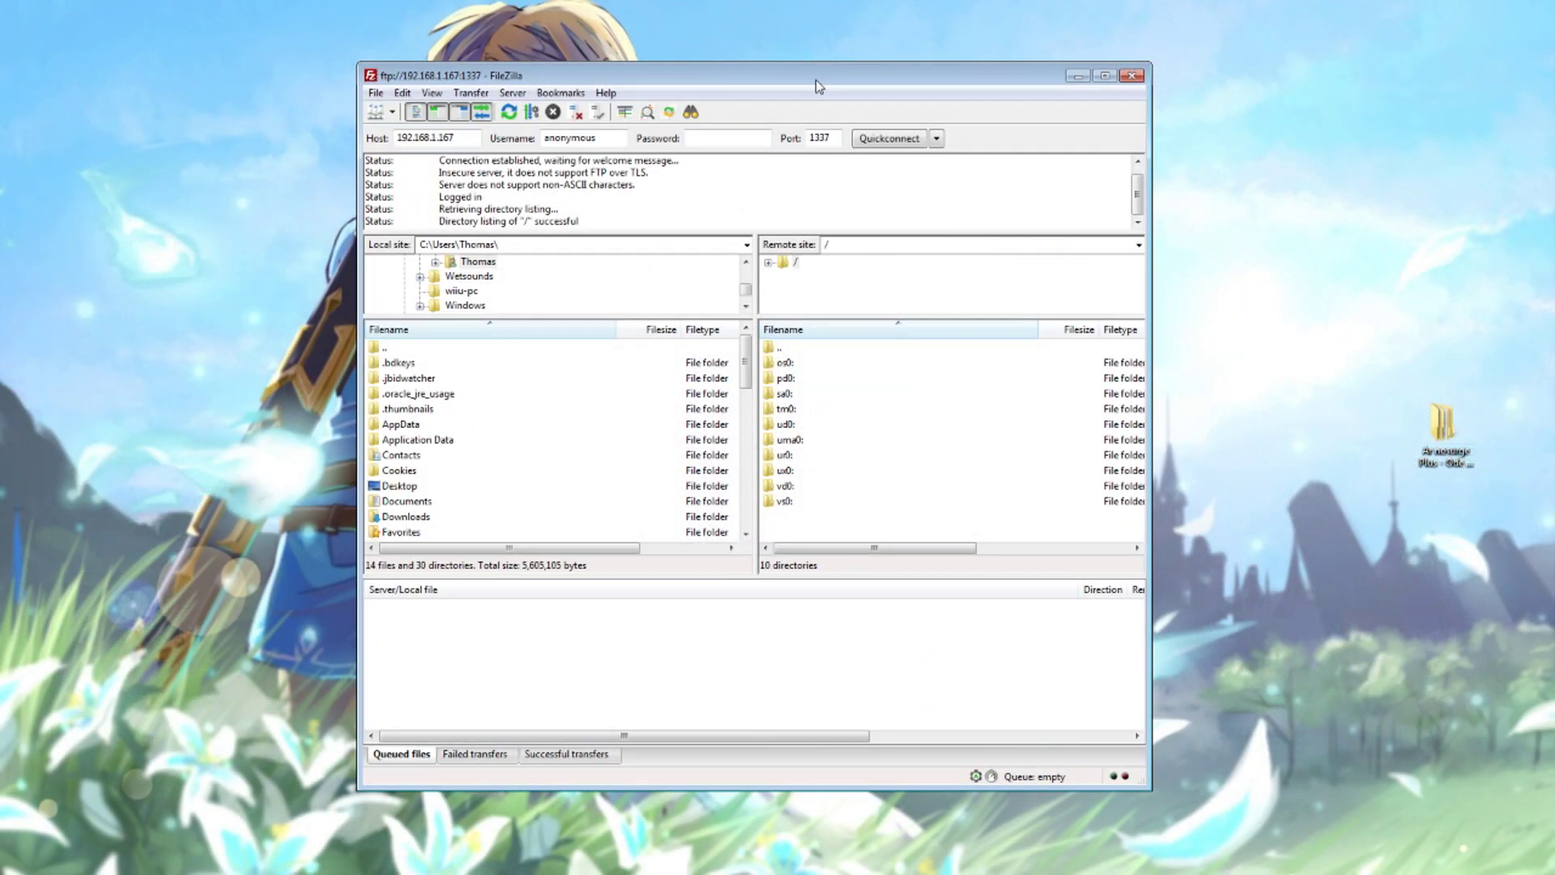
Upload PCSE00707 from the Ar nosurge Plus desktop folder's app subfolder into /ux0:/app
click(1438, 425)
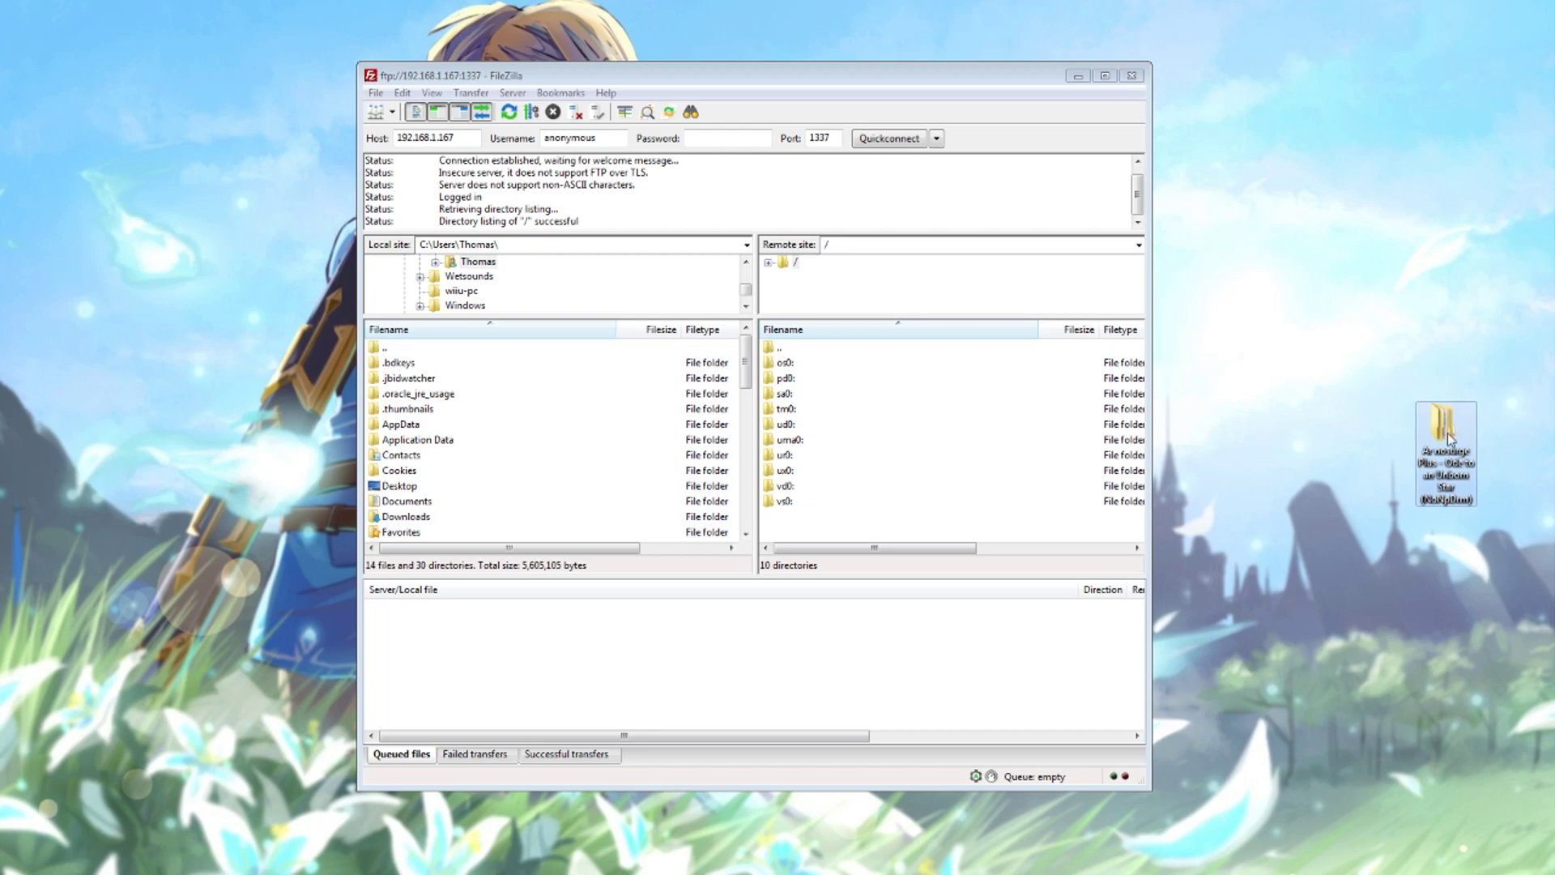
double_click(1449, 438)
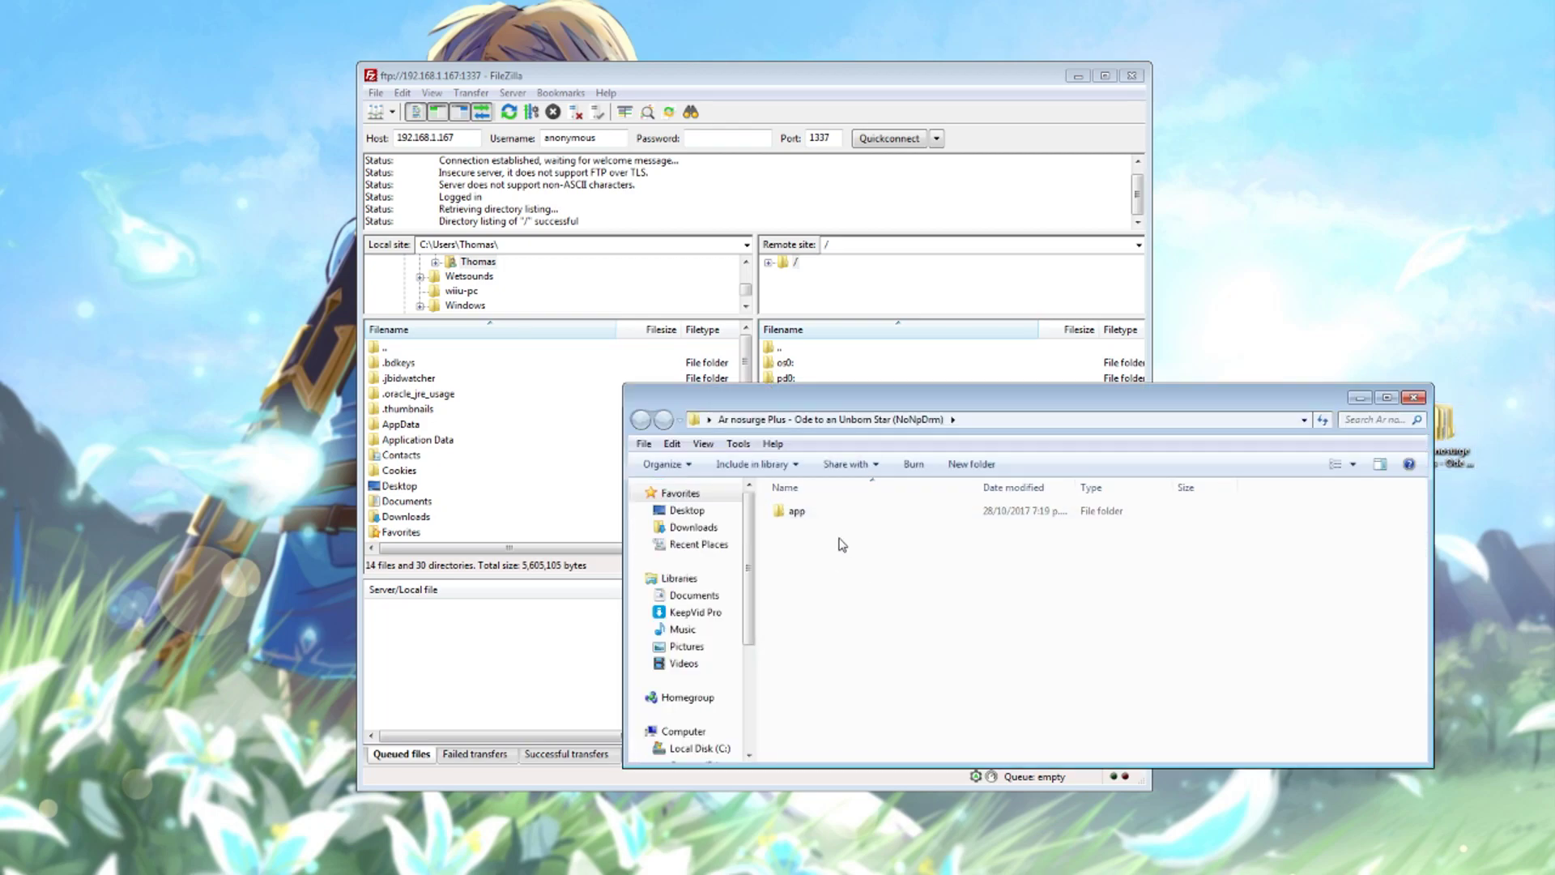
double_click(797, 512)
click(813, 514)
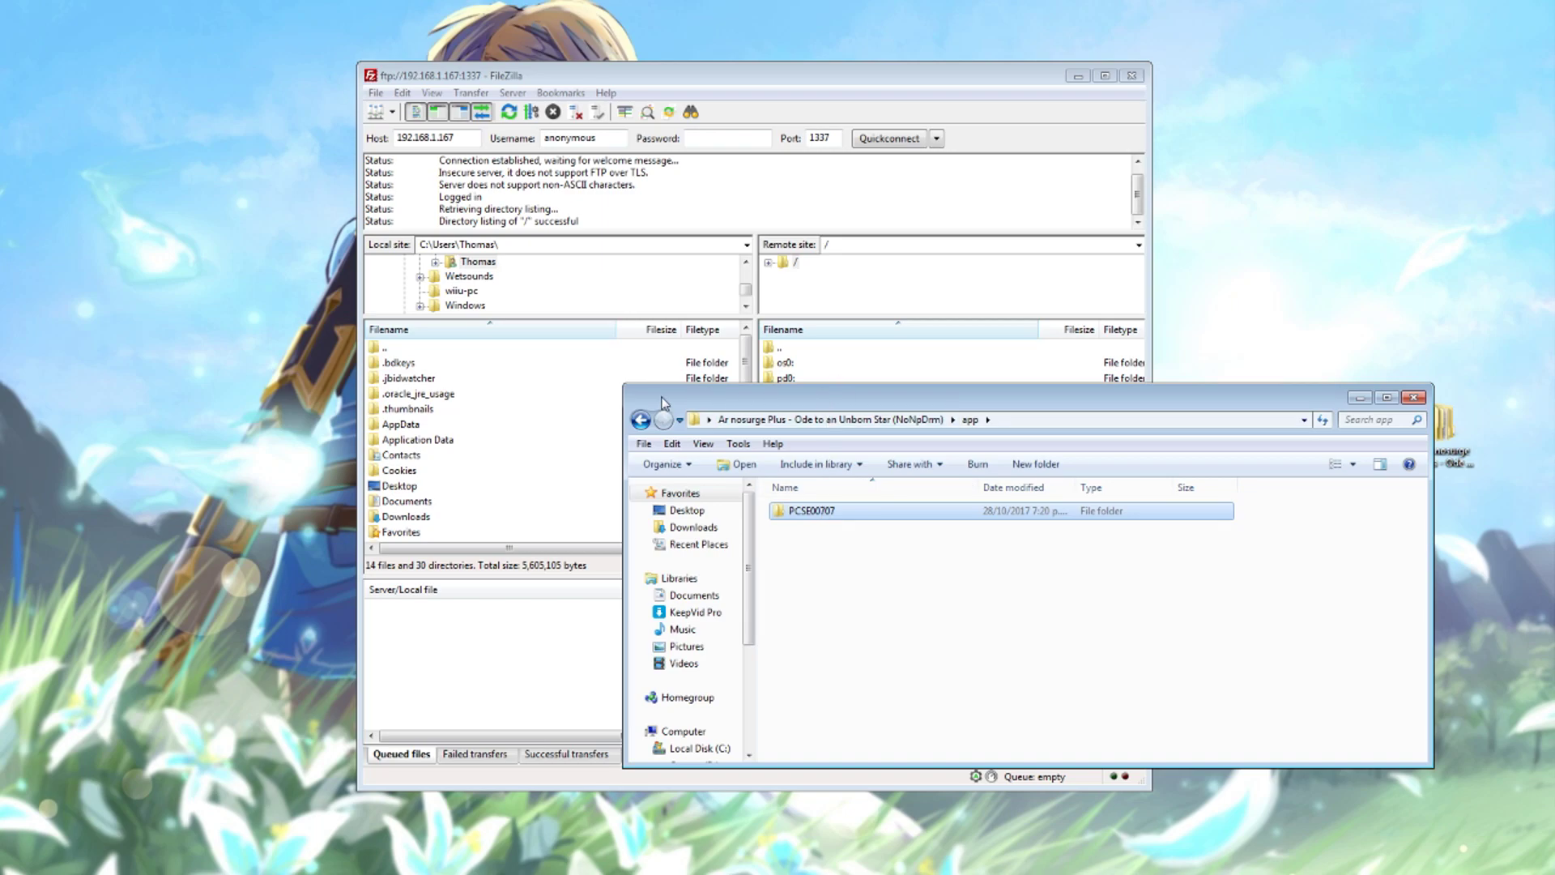
drag(627, 380, 1209, 432)
double_click(785, 470)
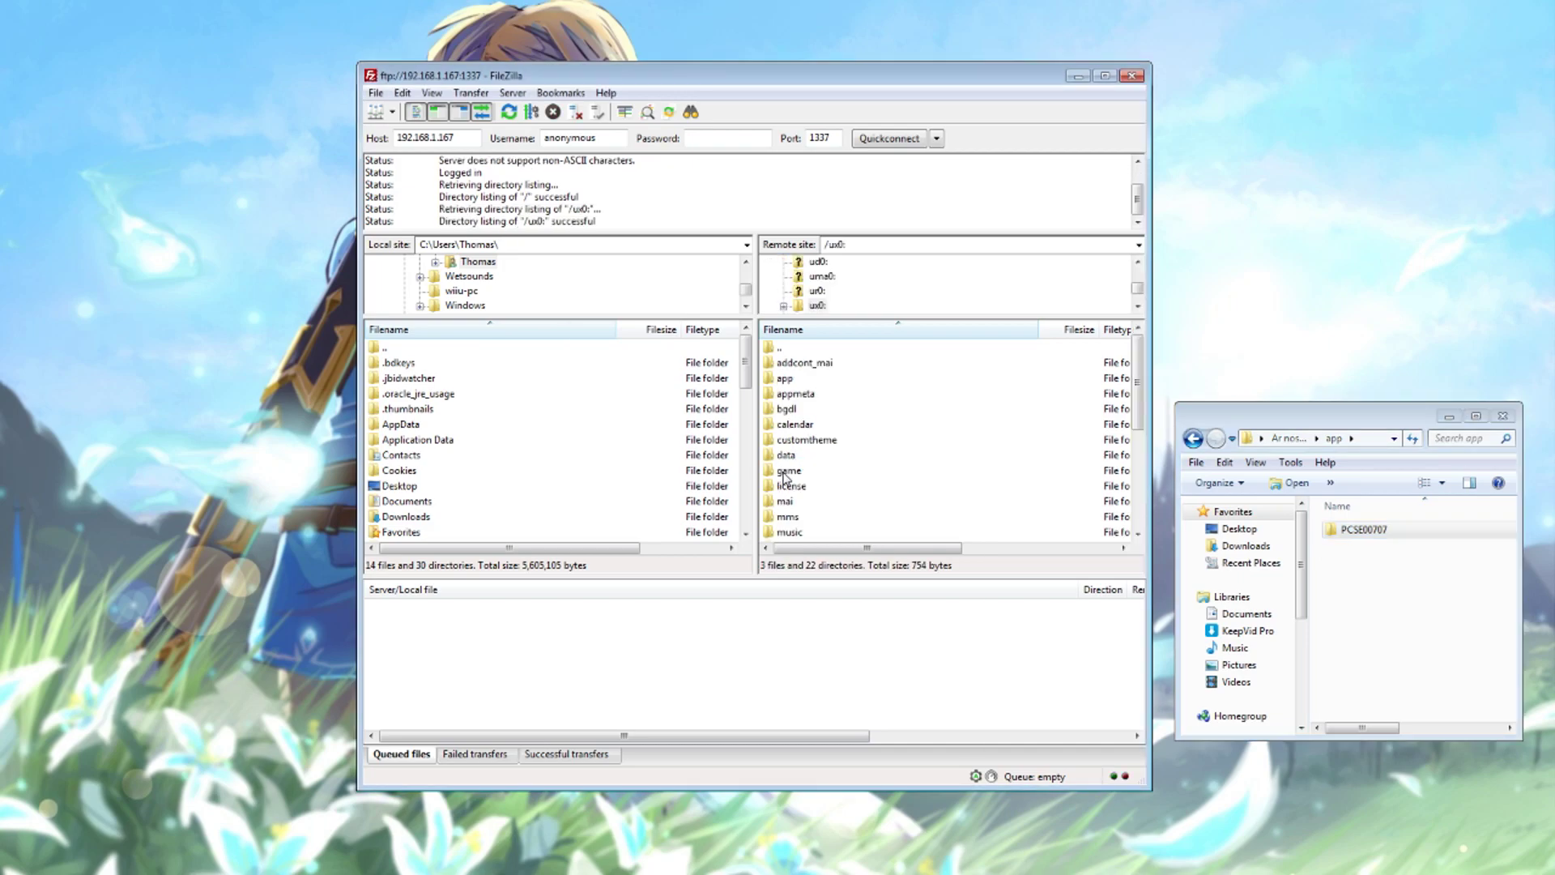
double_click(784, 379)
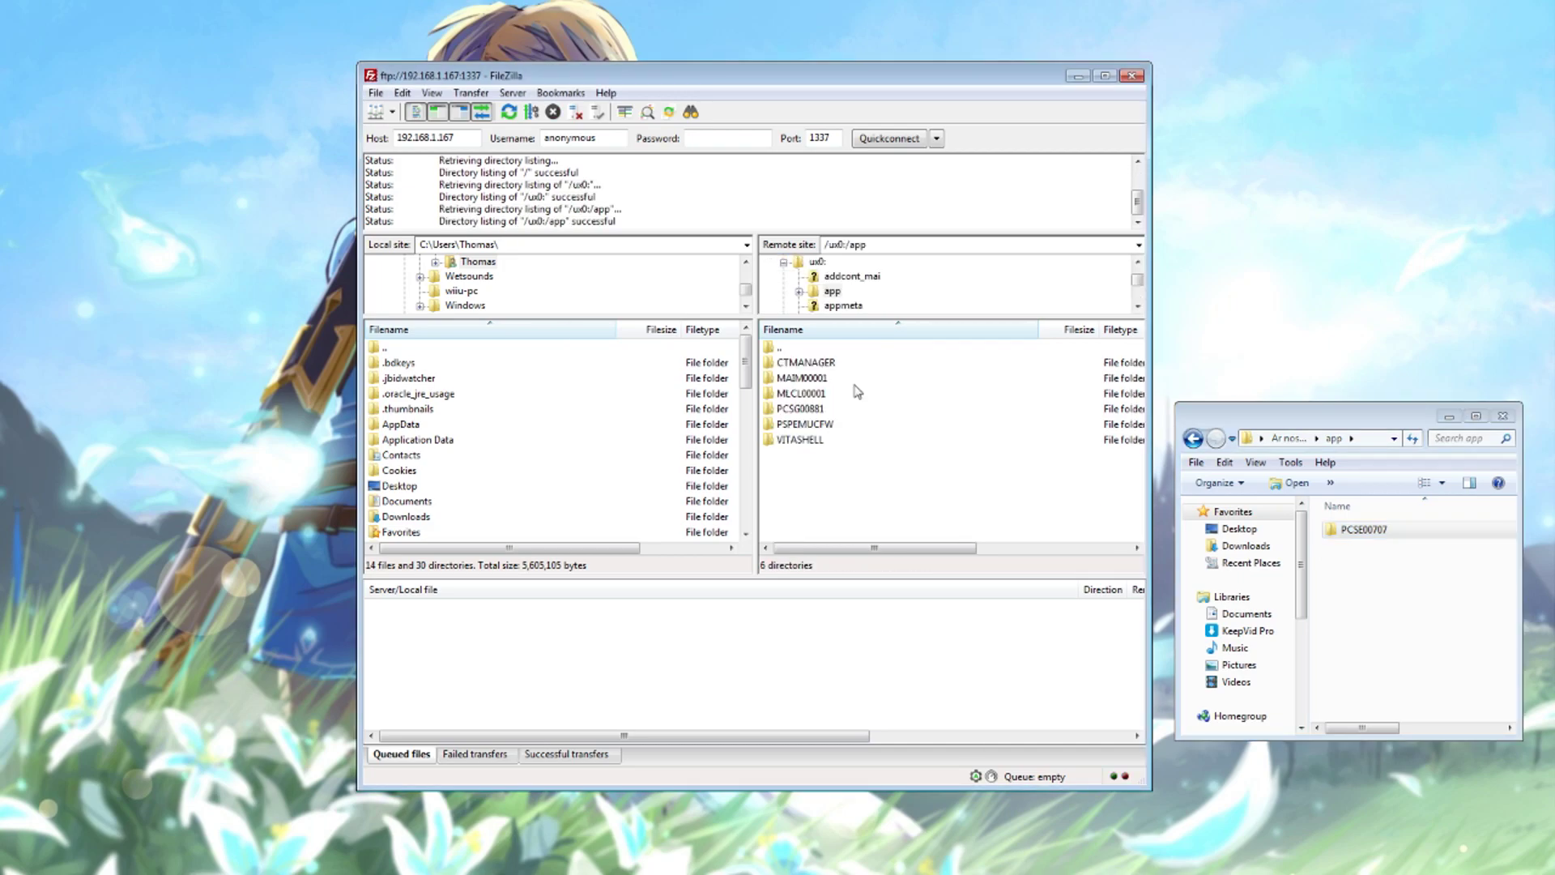
drag(1364, 529, 848, 494)
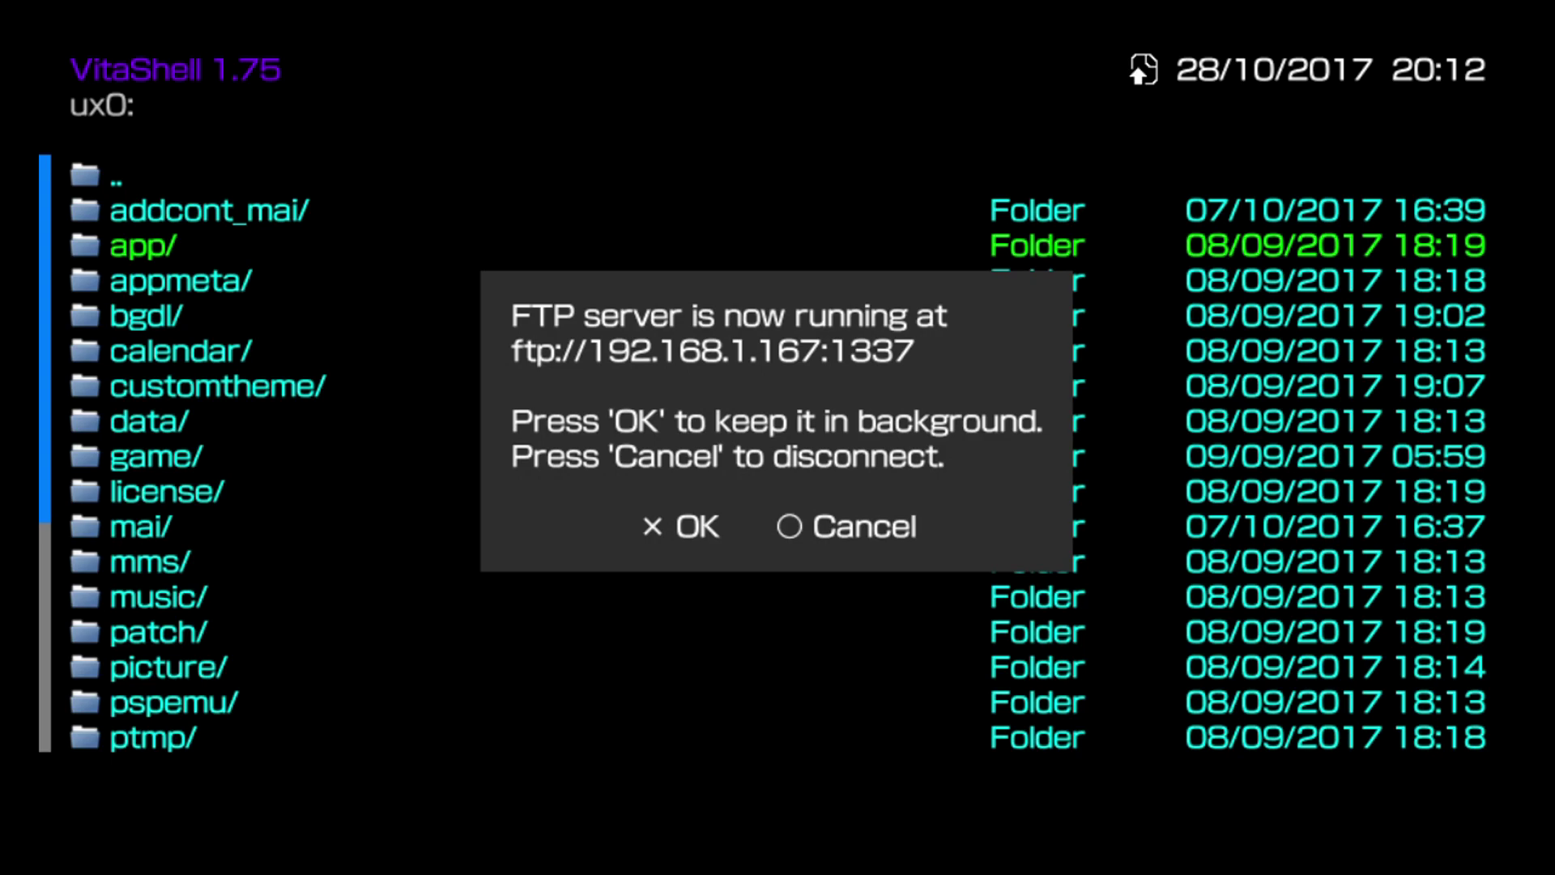
Stop the FTP server, run Refresh livearea, confirm Yes, and dismiss the result
key(Escape)
key(Escape)
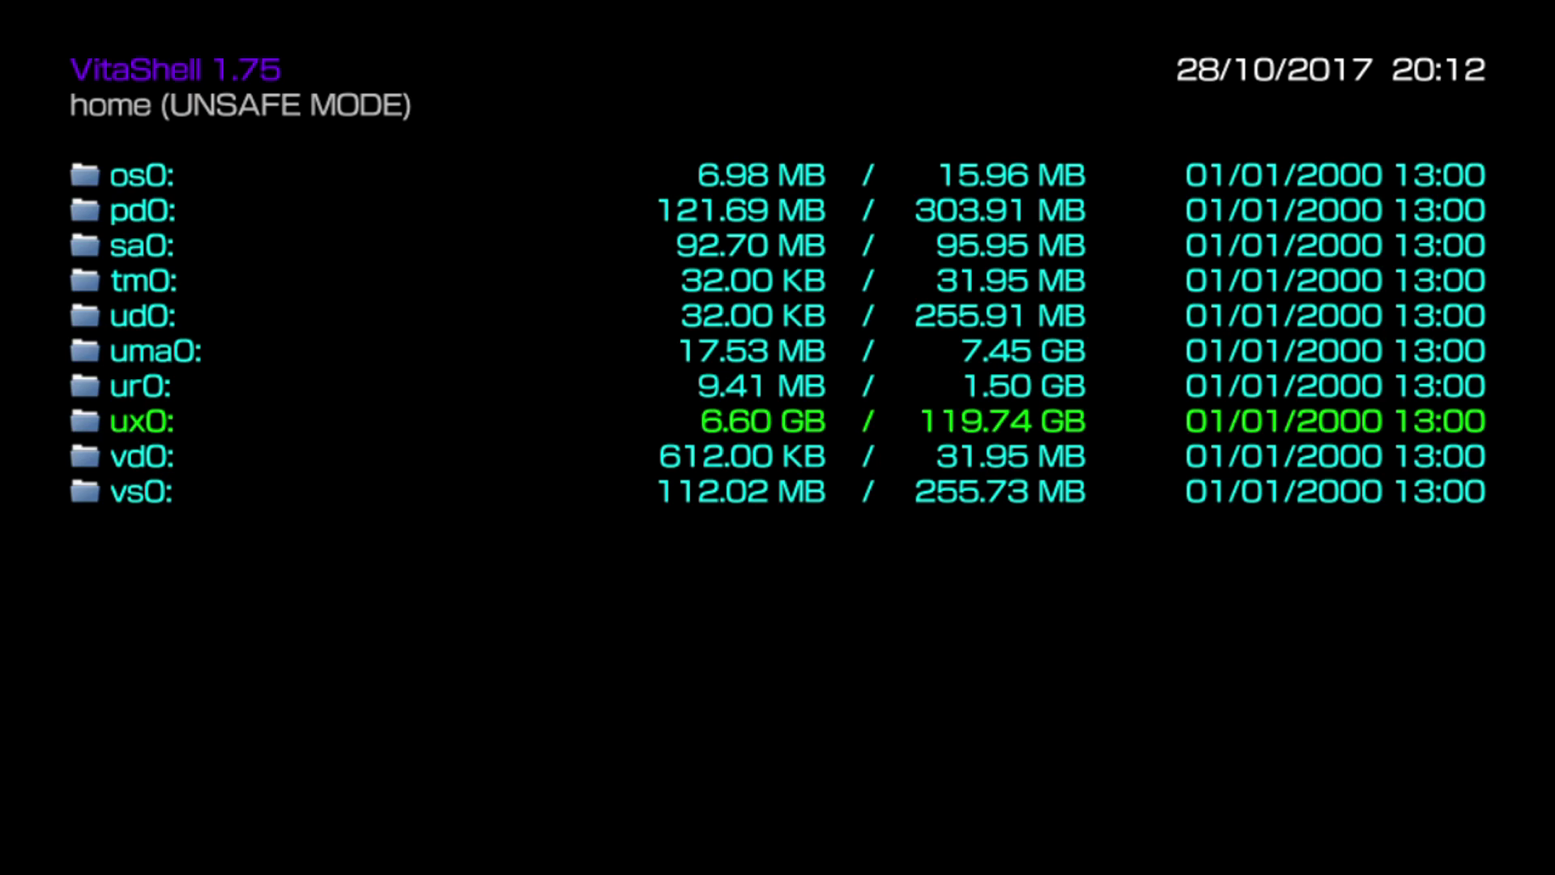
key(Menu)
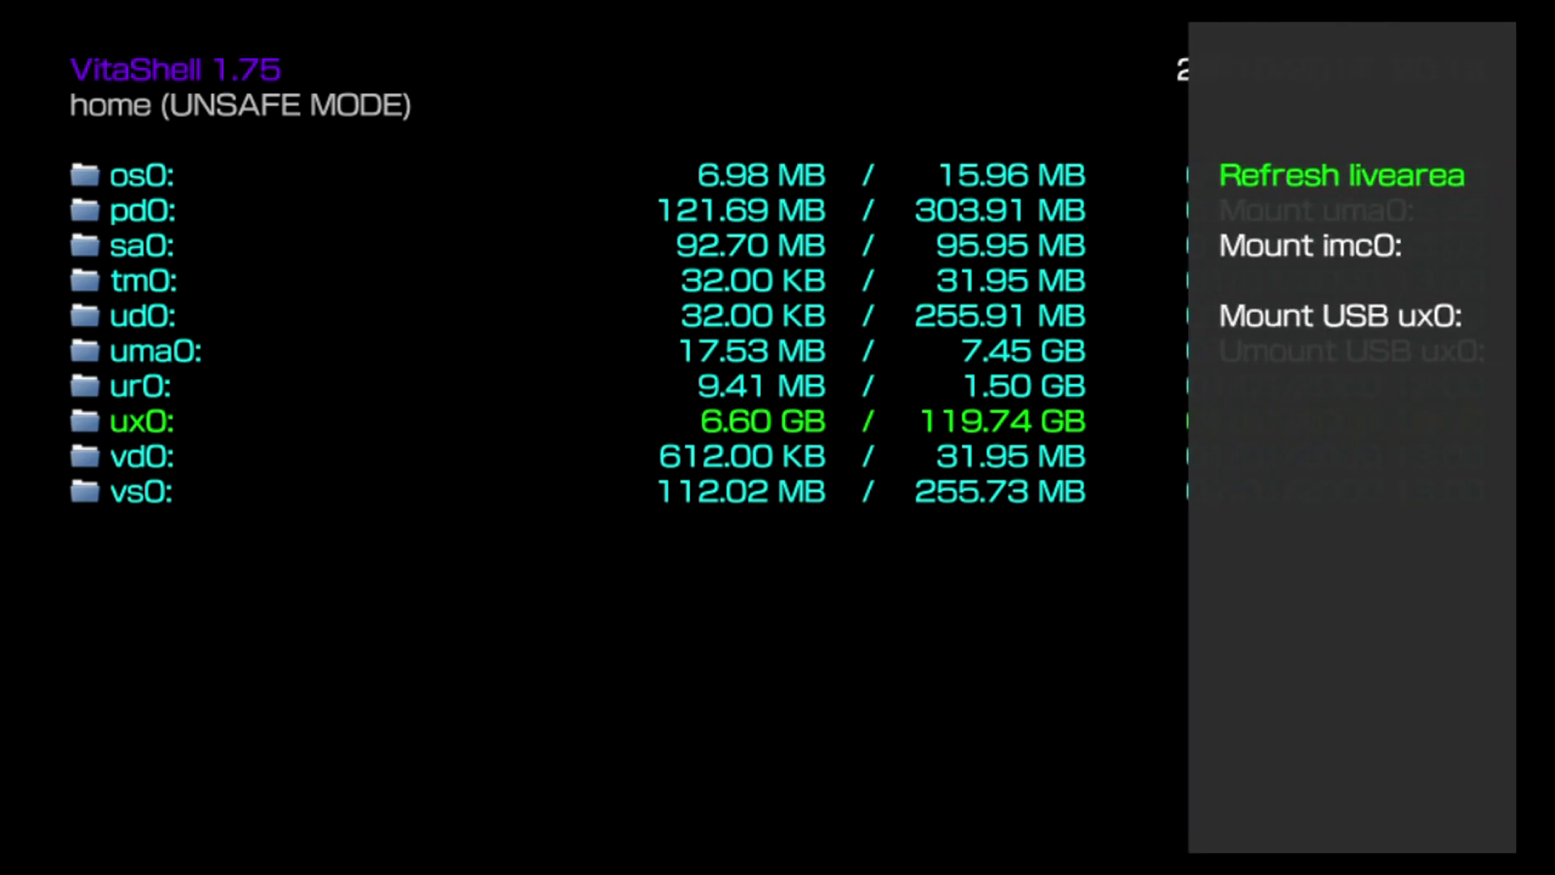
key(Return)
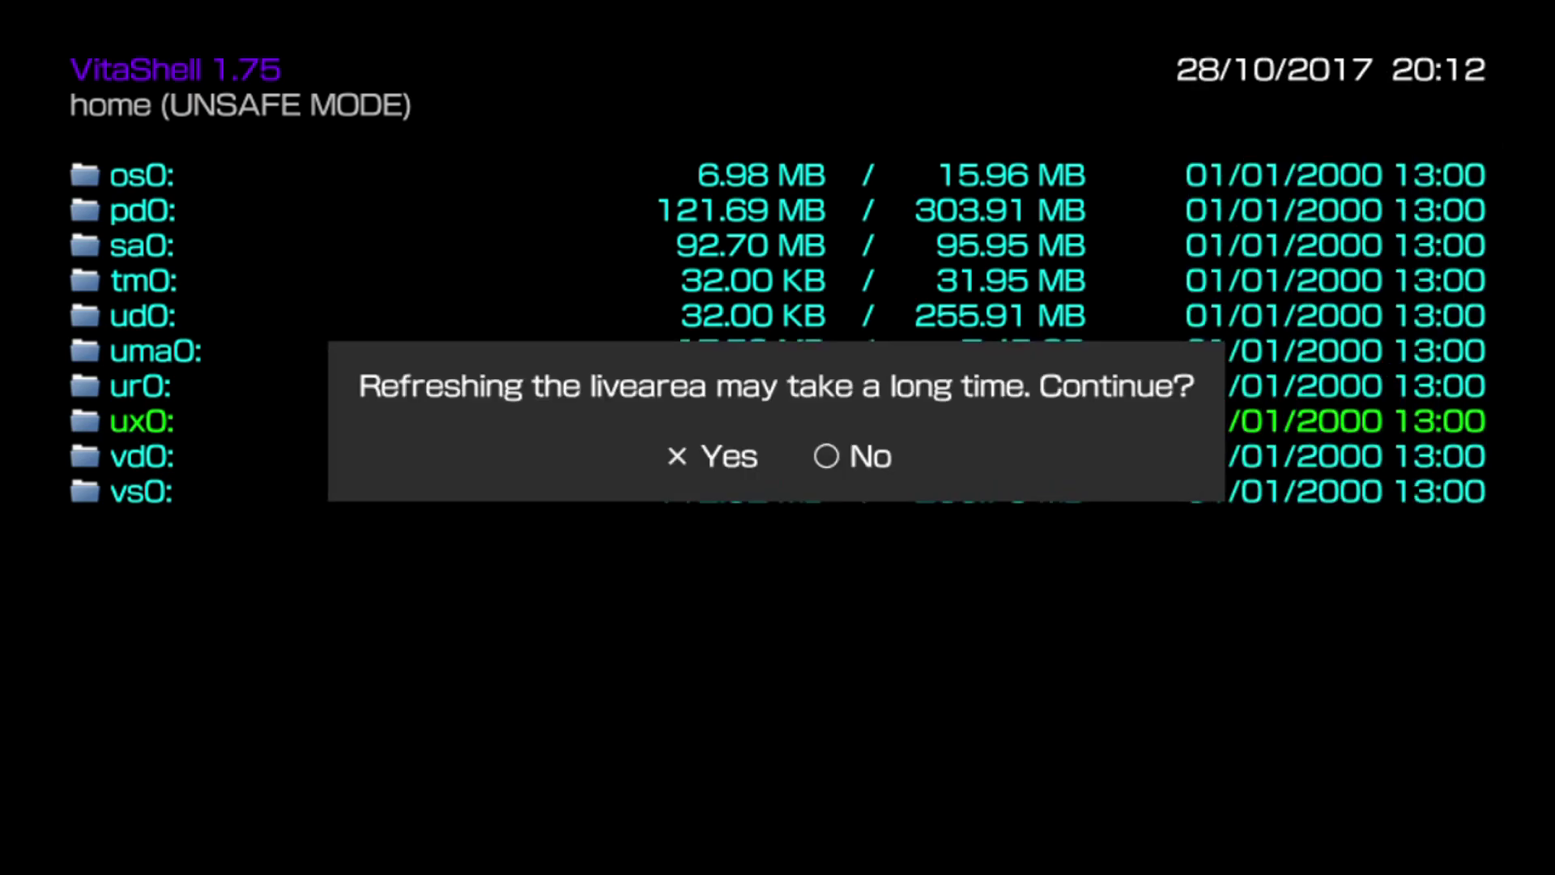
key(Return)
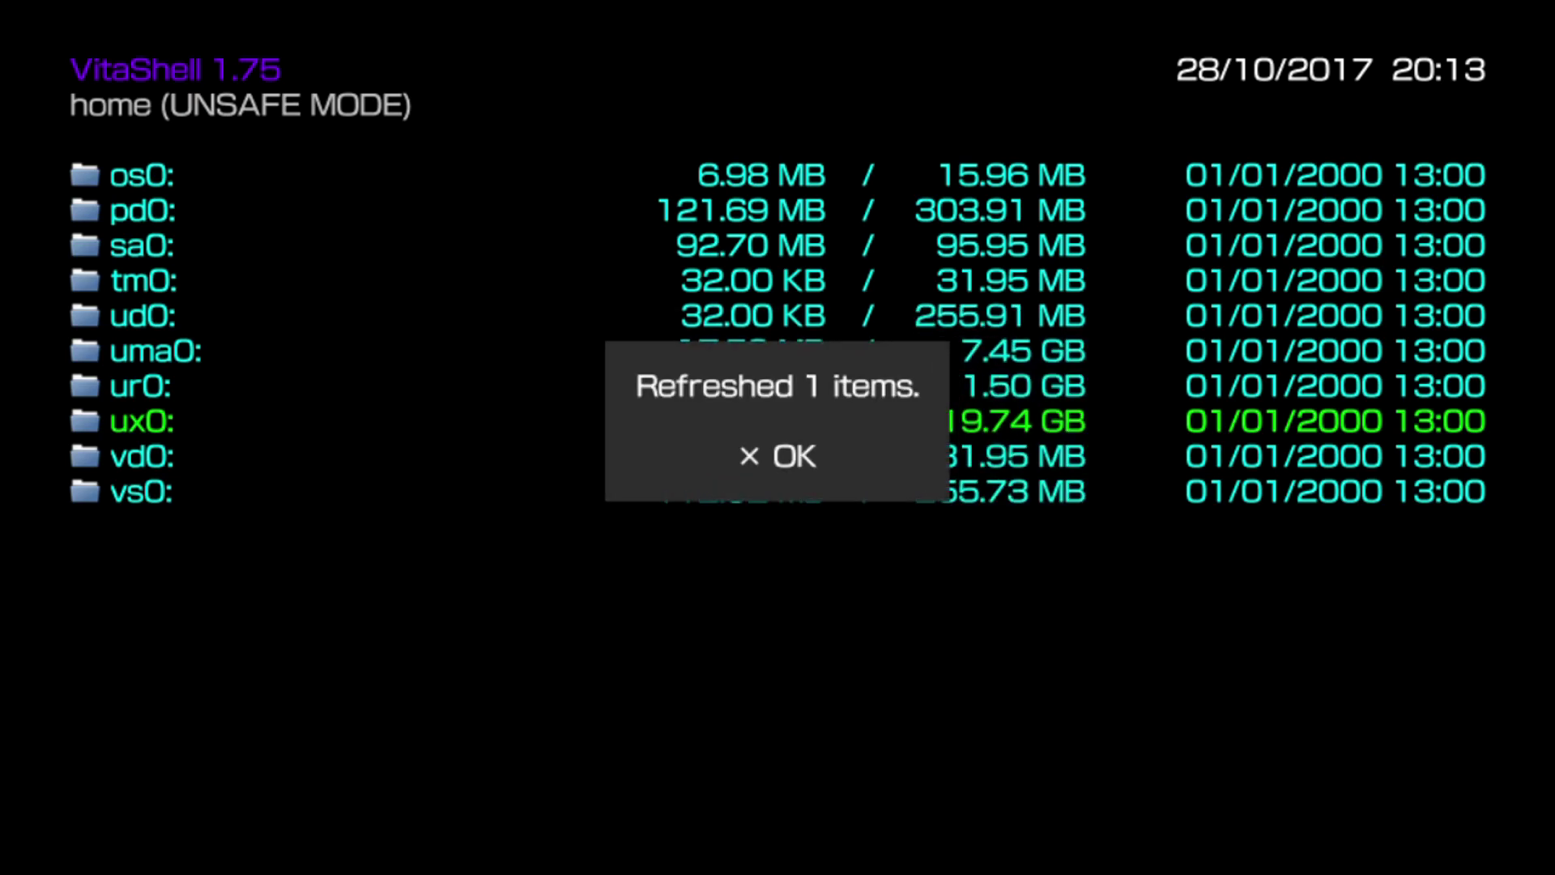
key(Return)
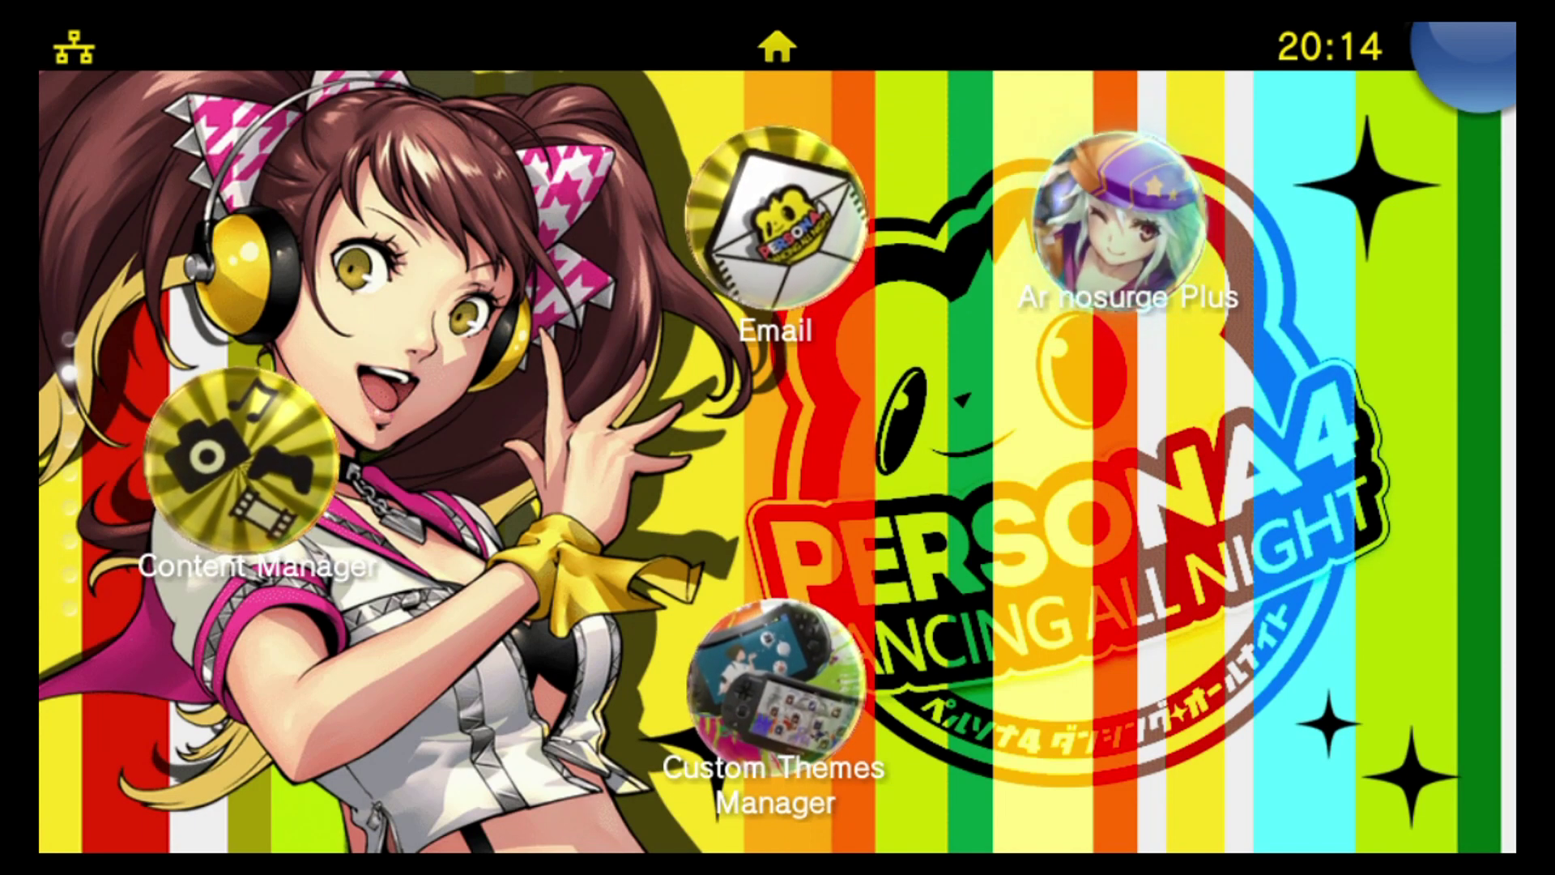
Select the Ar nosurge Plus bubble on the home screen and open its LiveArea
key(Right)
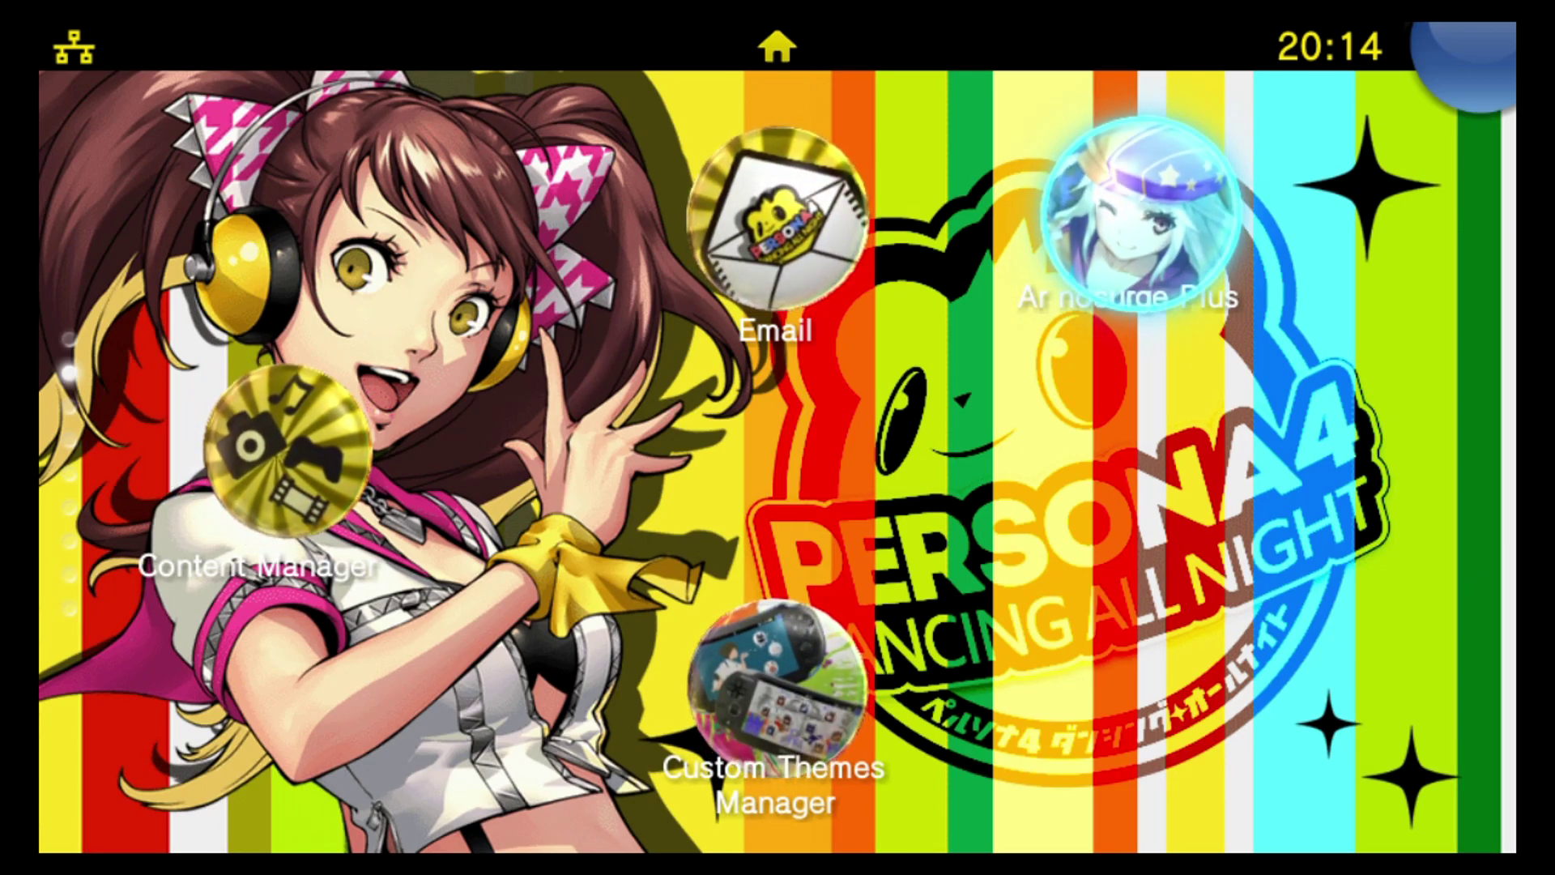
key(Return)
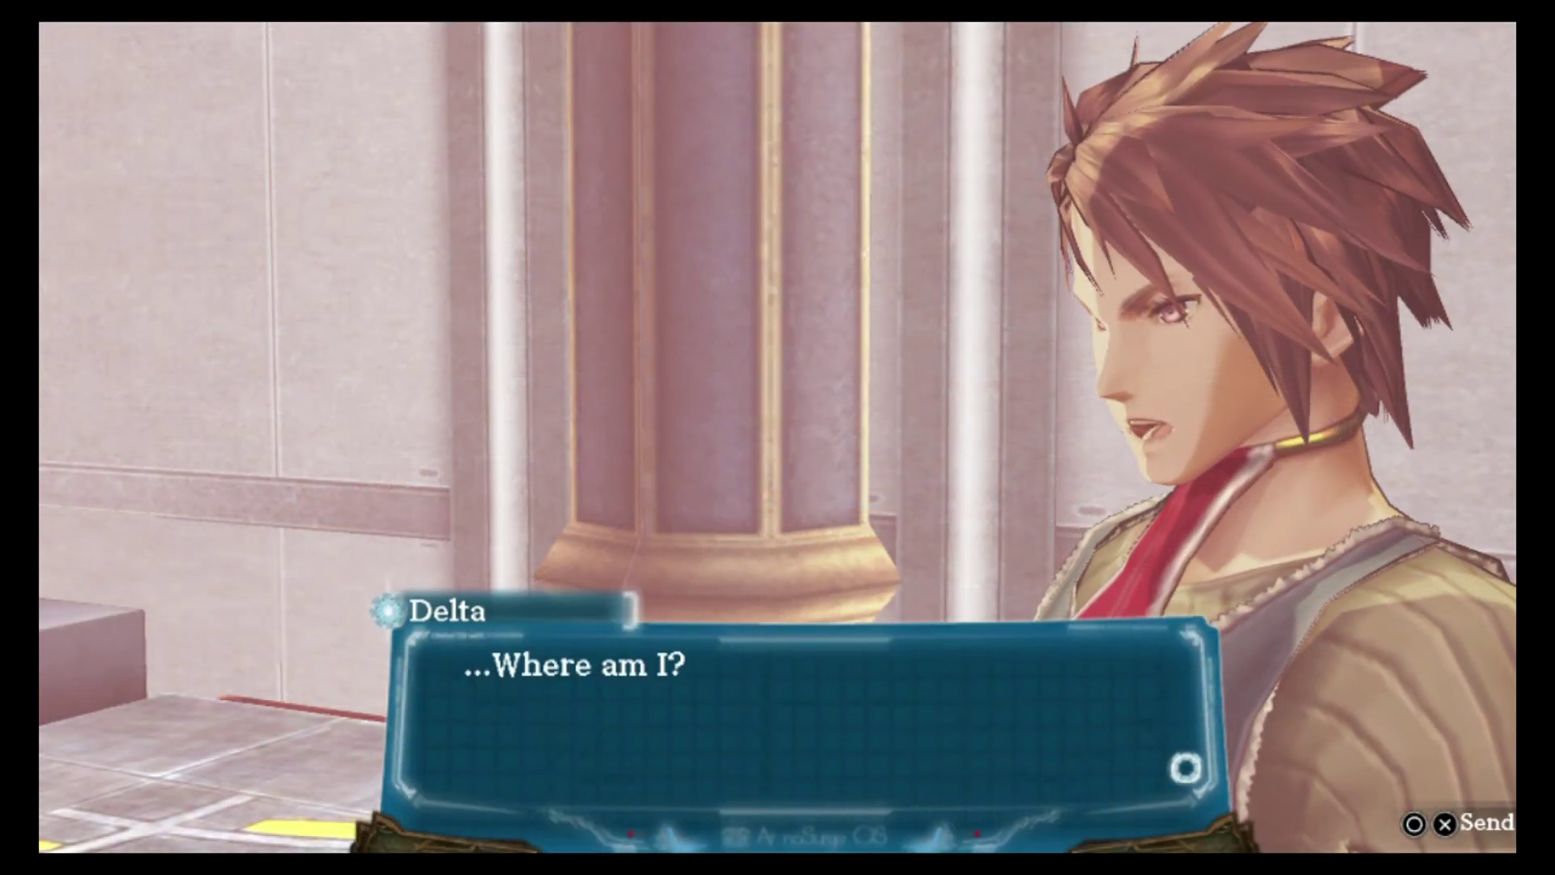
Advance through the opening dialogue and run the character down the hallway
key(Return)
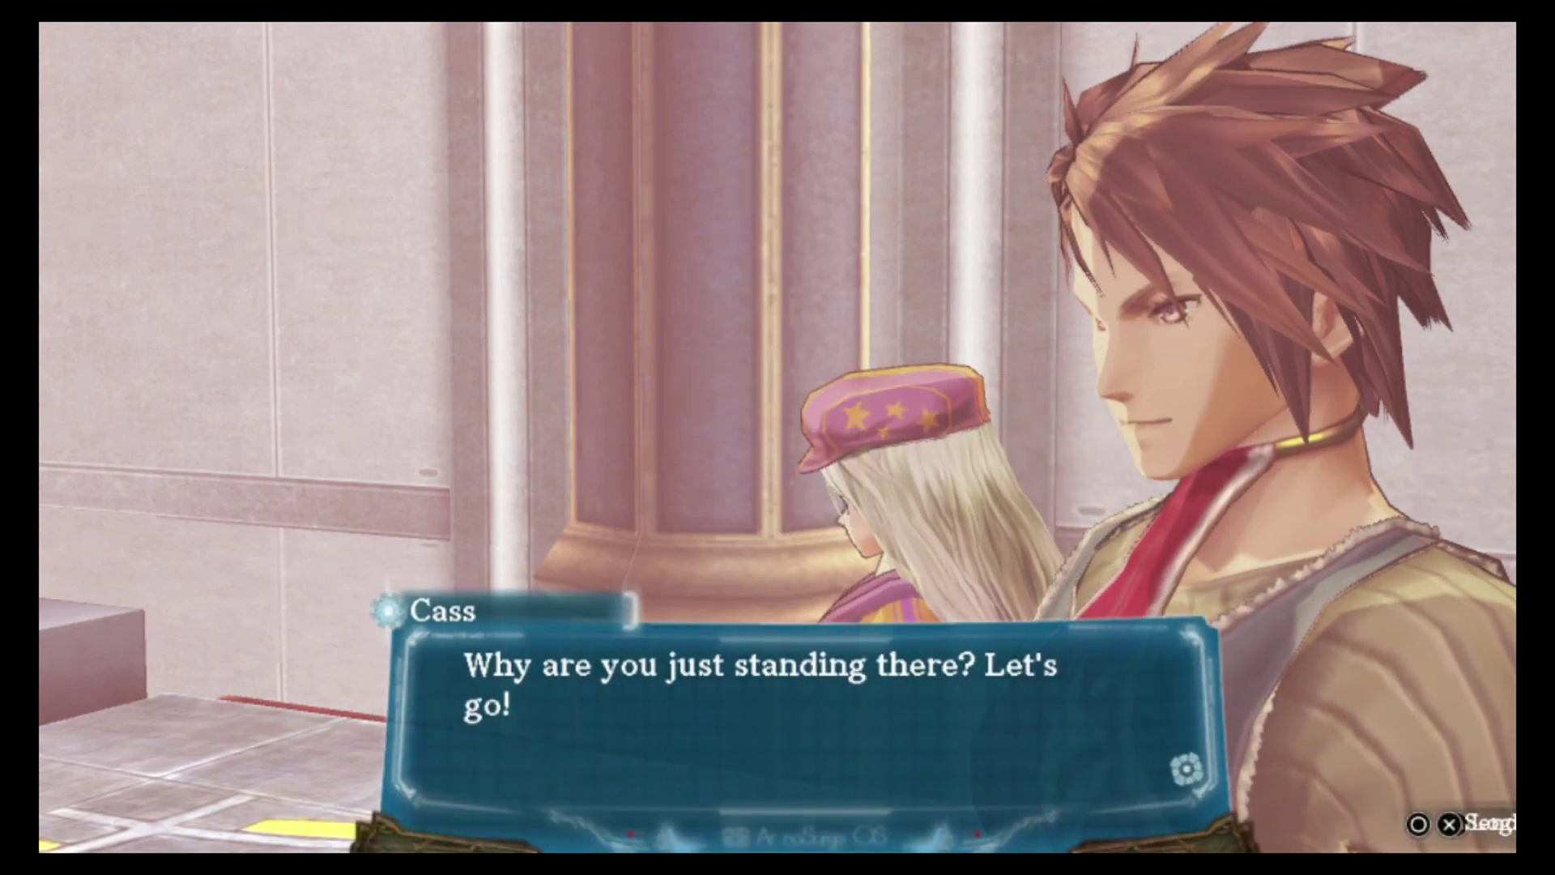
key(Return)
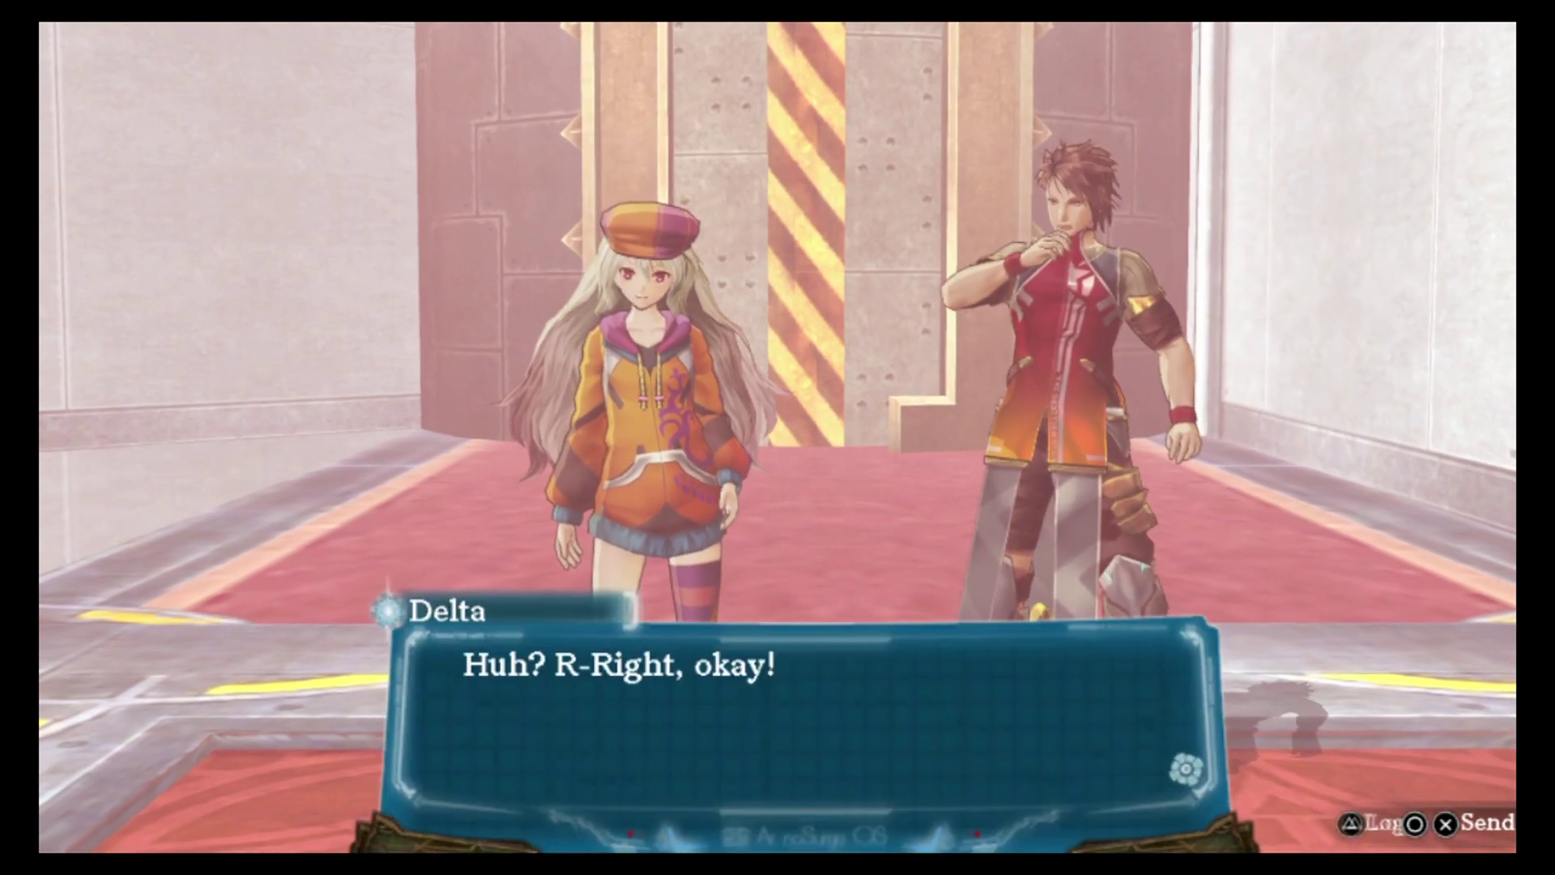
key(Return)
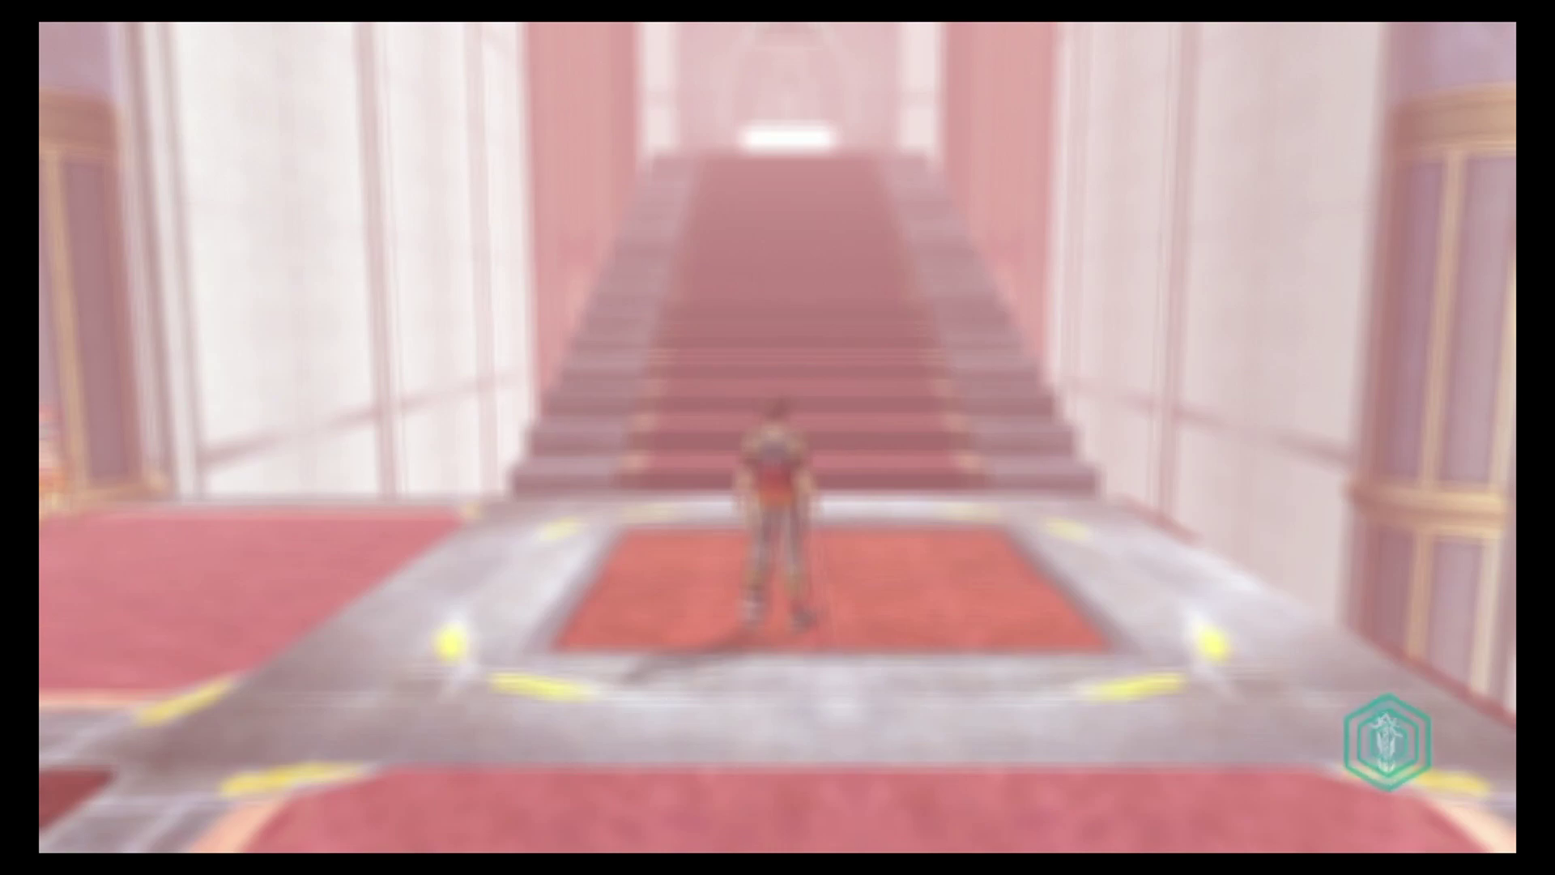
key(Down)
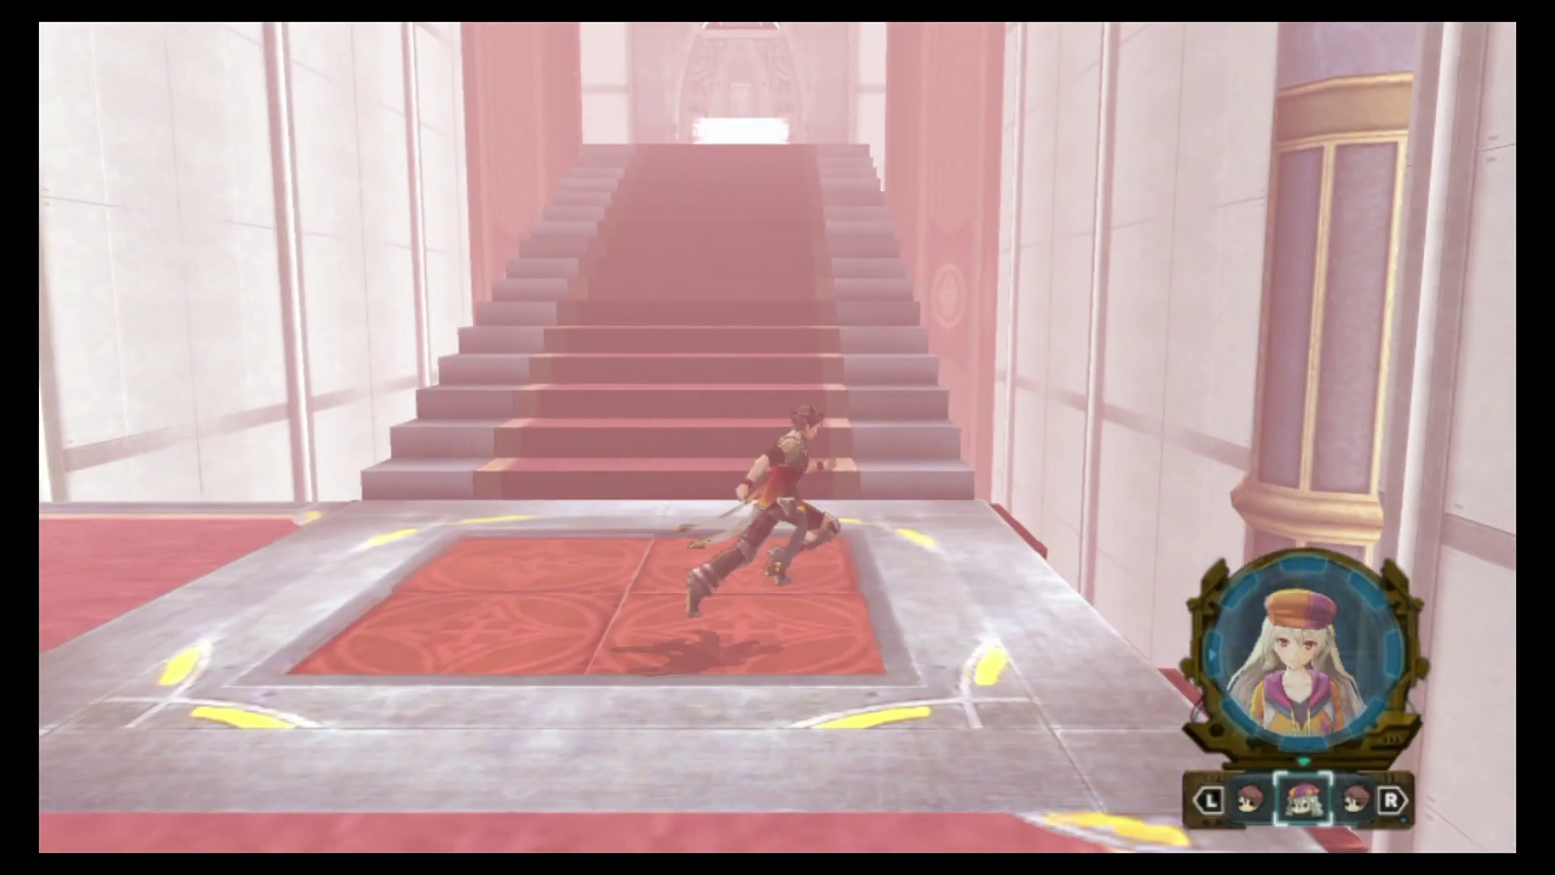